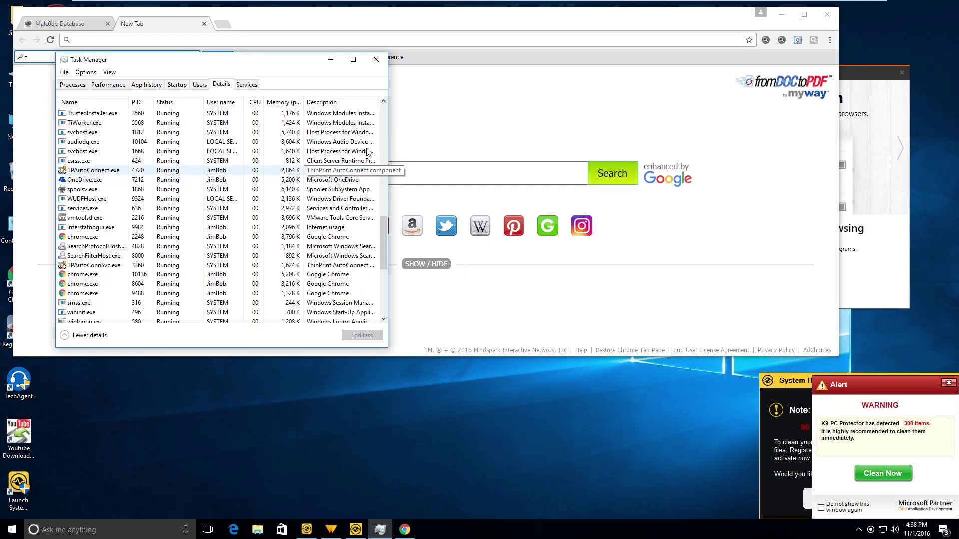
Step: Minimize Task Manager and close Chrome so the System Healer and Web Companion windows show
{"action": "left_click_drag", "start_coordinate": [263, 64], "coordinate": [457, 228]}
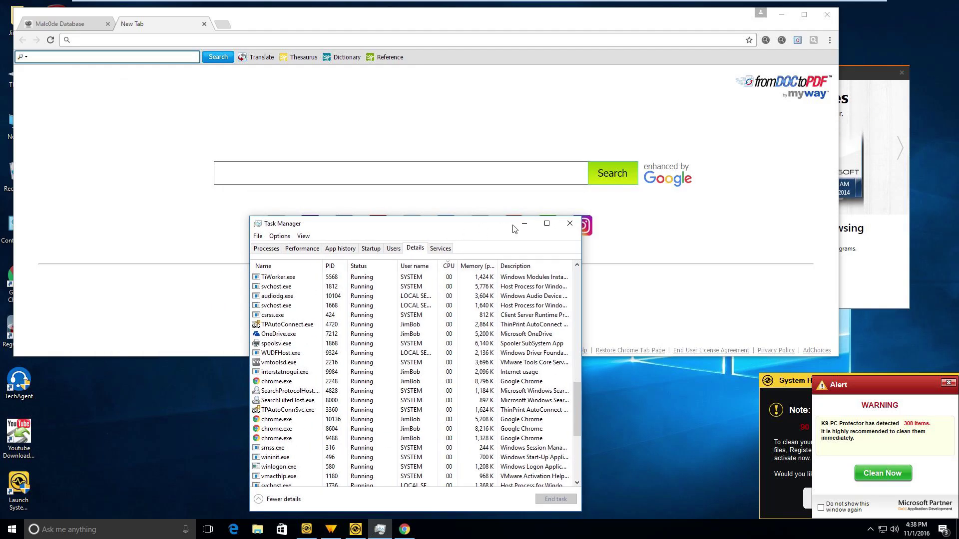
{"action": "left_click", "coordinate": [524, 223]}
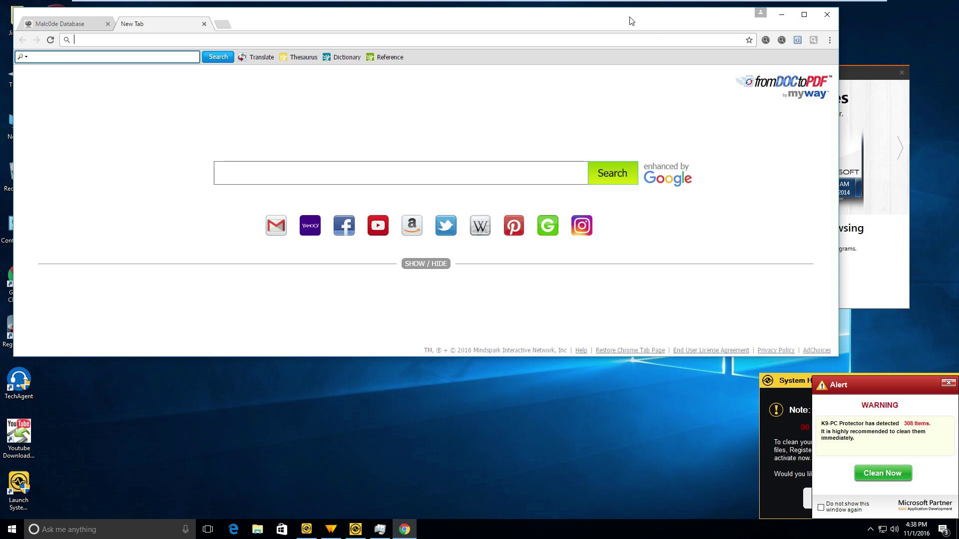
{"action": "mouse_move", "coordinate": [460, 23]}
{"action": "left_mouse_down"}
{"action": "mouse_move", "coordinate": [547, 127]}
{"action": "mouse_move", "coordinate": [475, 205]}
{"action": "left_mouse_up"}
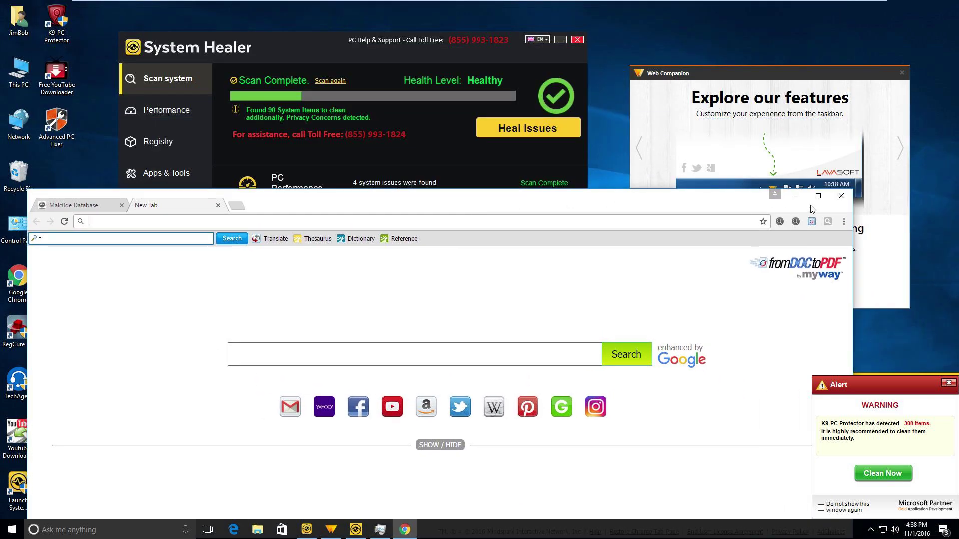
{"action": "left_click", "coordinate": [841, 195]}
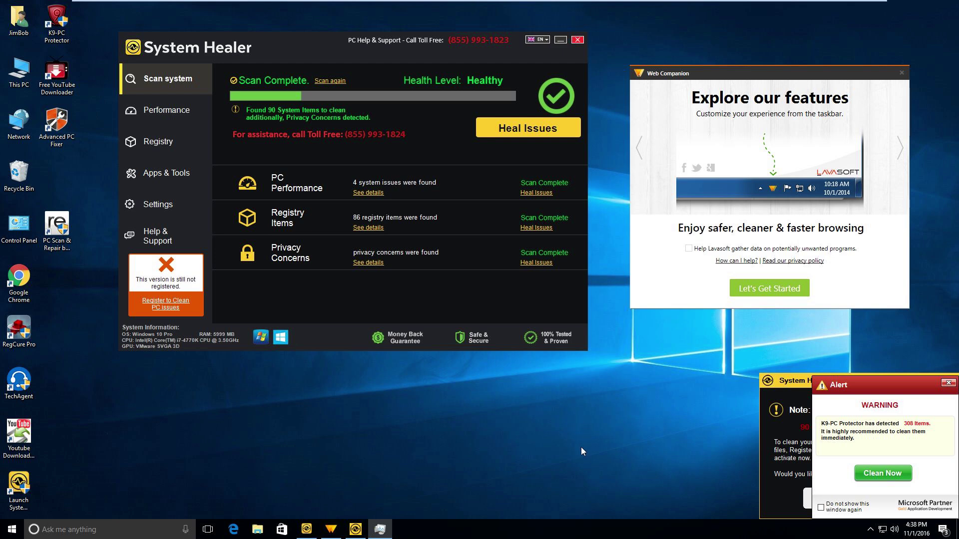
{"action": "right_click", "coordinate": [531, 529]}
{"action": "left_click", "coordinate": [554, 480]}
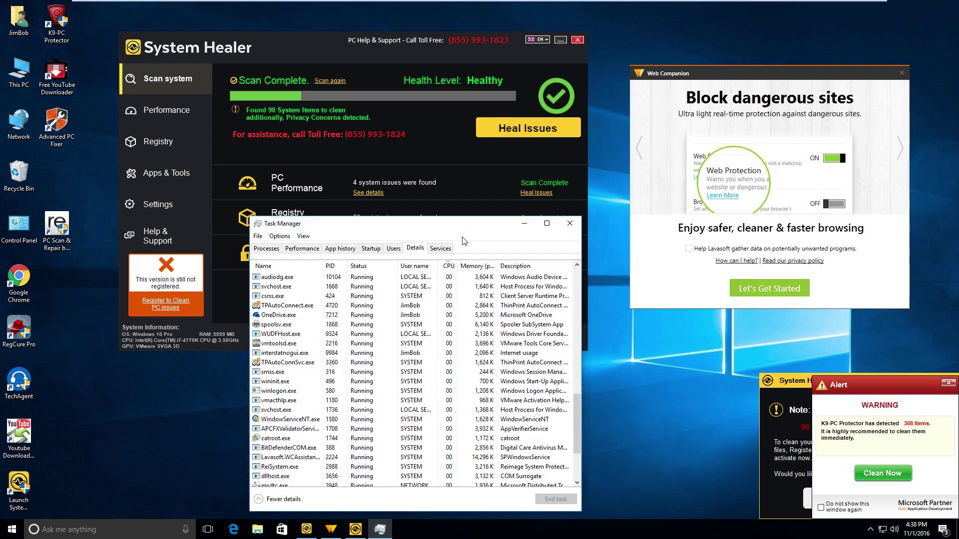
{"action": "left_click", "coordinate": [275, 266]}
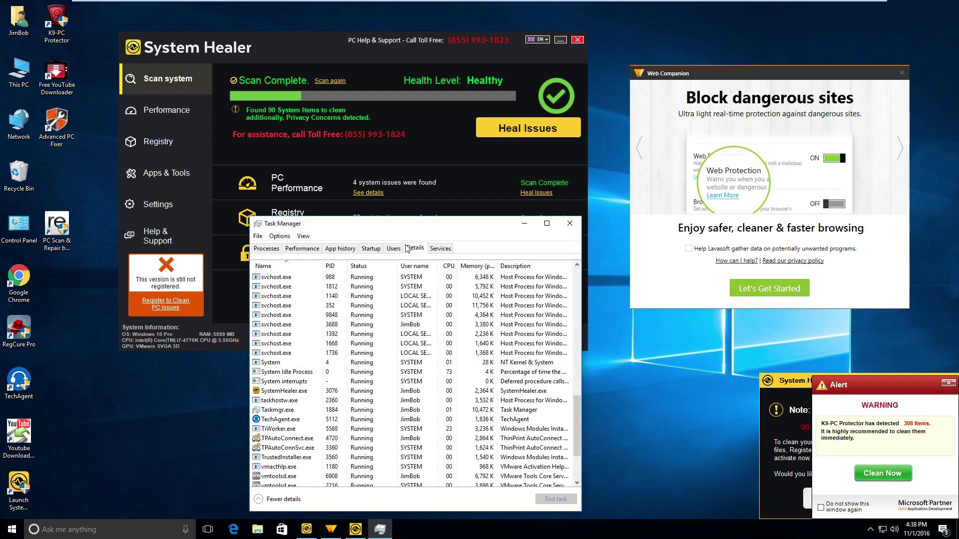
{"action": "left_click", "coordinate": [284, 265]}
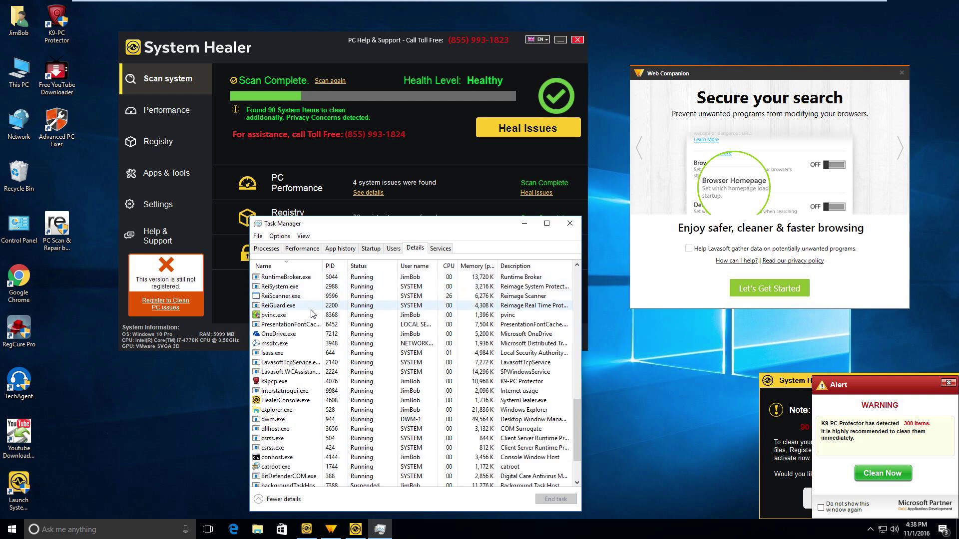
{"action": "scroll", "coordinate": [310, 314], "scroll_direction": "down", "scroll_amount": 2}
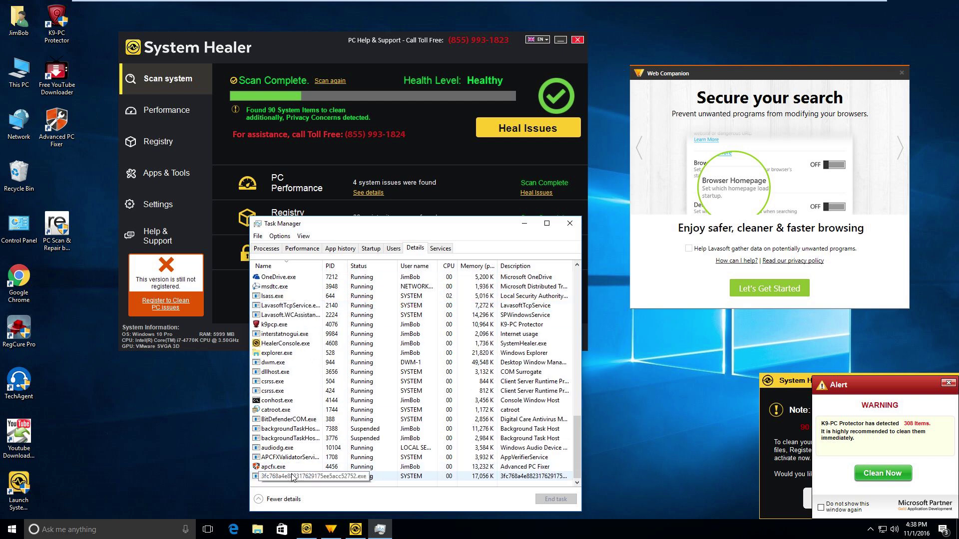
{"action": "left_click", "coordinate": [275, 479]}
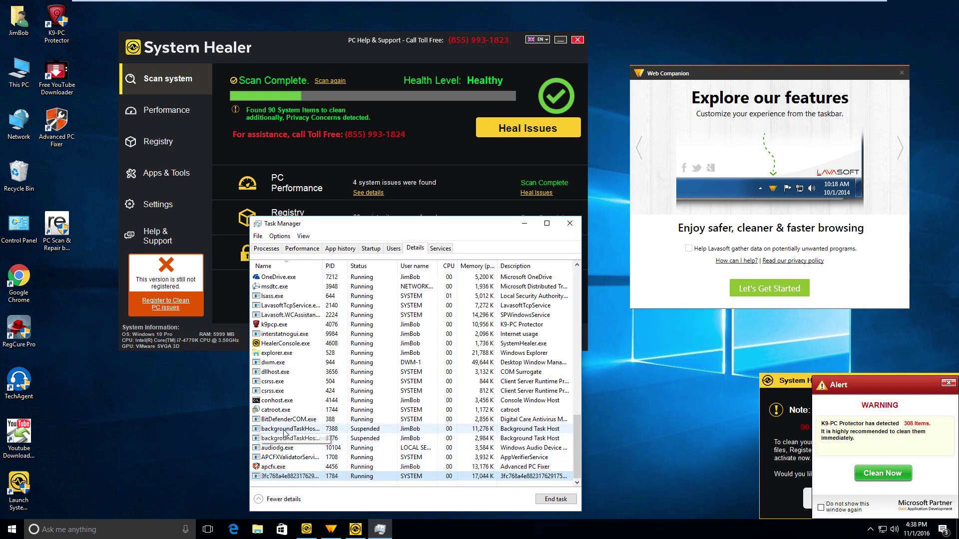
{"action": "scroll", "coordinate": [294, 378], "scroll_direction": "up", "scroll_amount": 1}
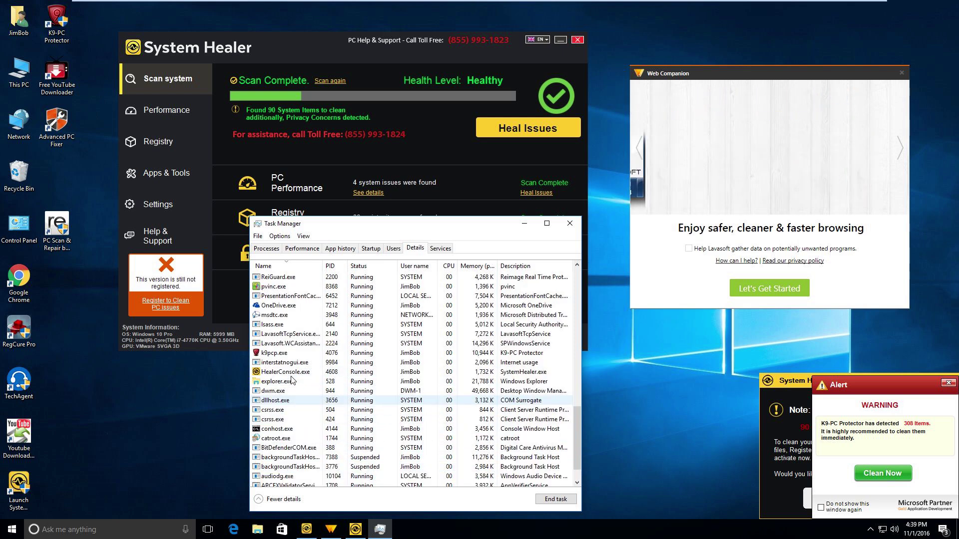
{"action": "scroll", "coordinate": [296, 369], "scroll_direction": "up", "scroll_amount": 2}
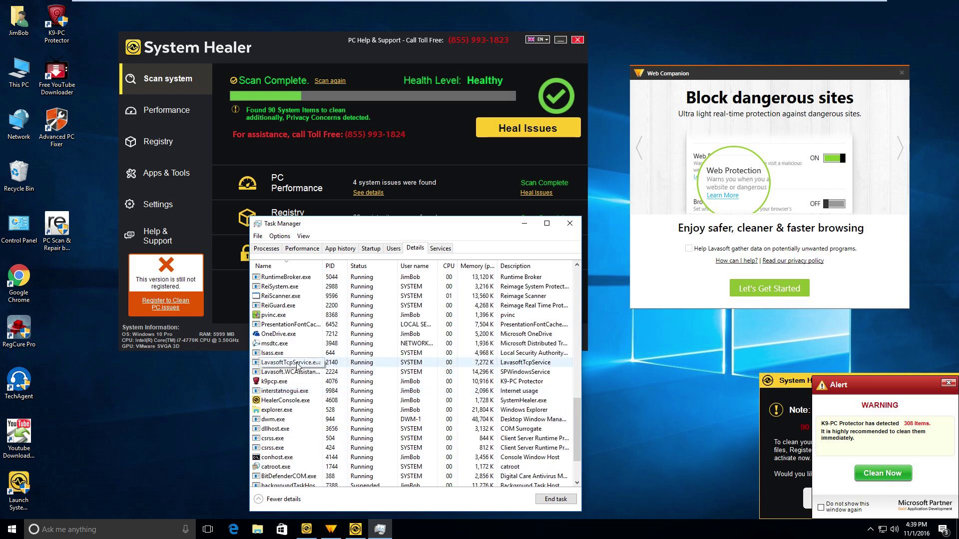
{"action": "left_click", "coordinate": [569, 223]}
{"action": "left_click", "coordinate": [576, 40]}
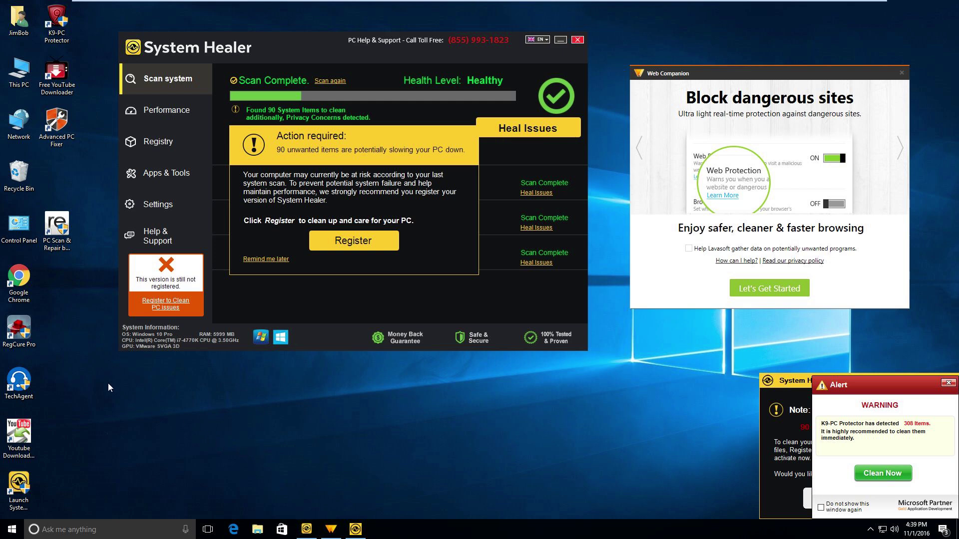
Step: Launch Google Chrome from its desktop icon
{"action": "double_click", "coordinate": [23, 281]}
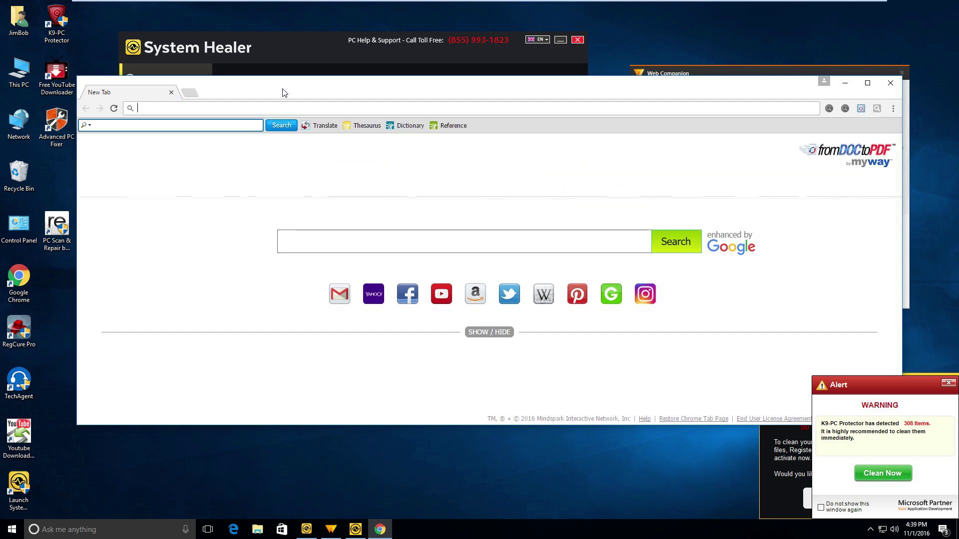
Step: Search 'emsisoft' through Ask.com and open the emsisoft.com/en/ result
{"action": "type", "text": "ems"}
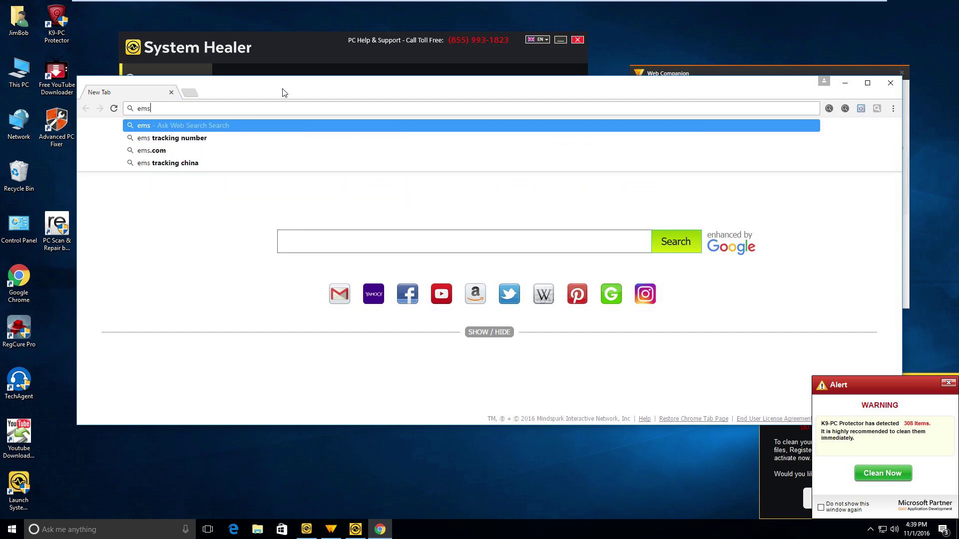
{"action": "type", "text": "ti"}
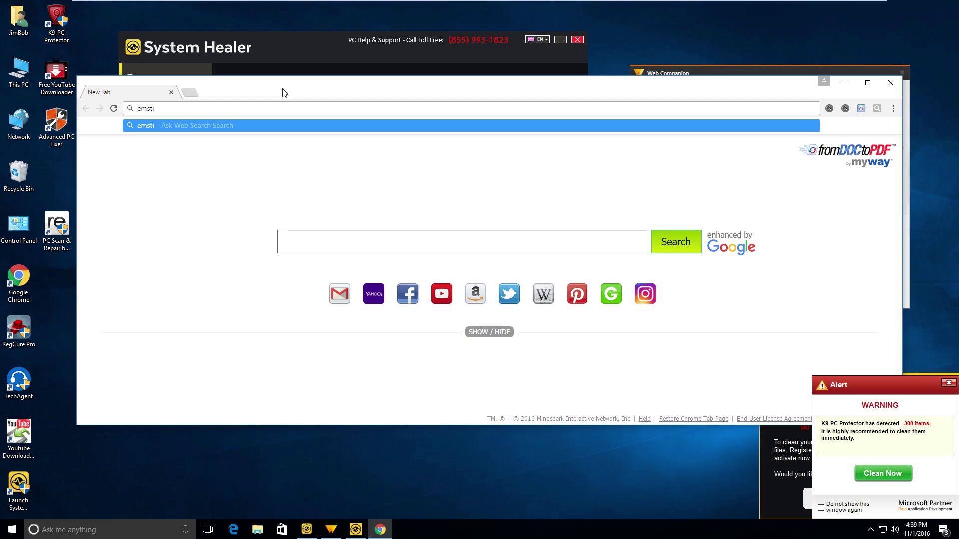
{"action": "key", "text": "BackSpace"}
{"action": "key", "text": "BackSpace"}
{"action": "key", "text": "BackSpace"}
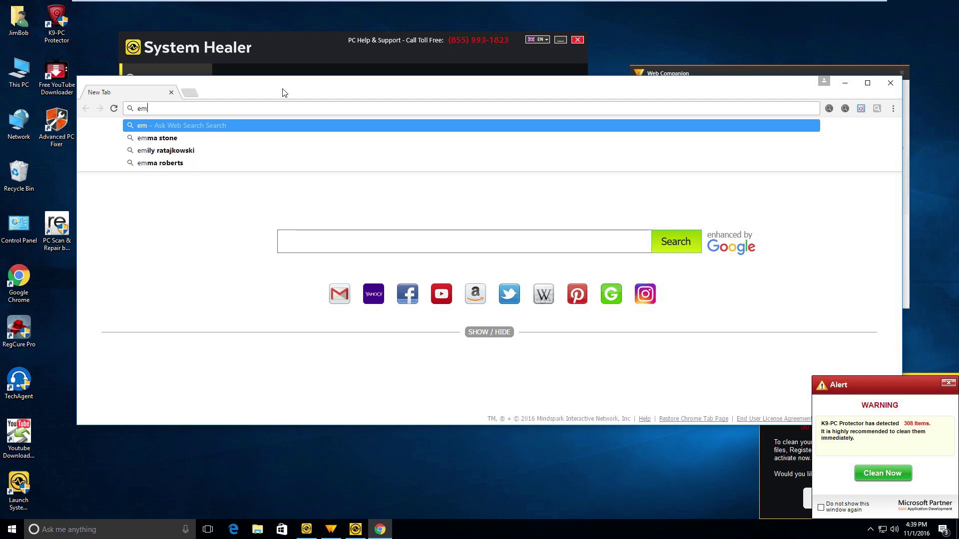
{"action": "type", "text": "sisoft"}
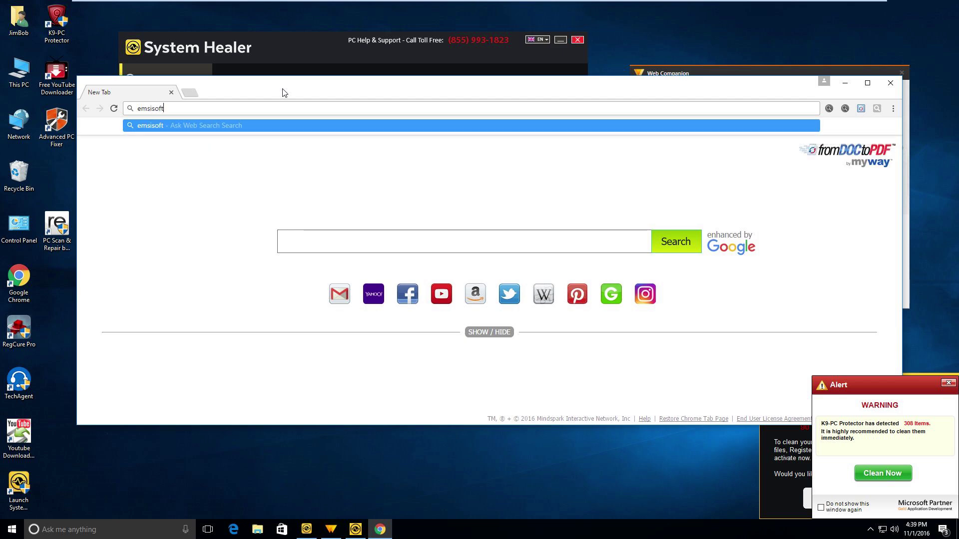
{"action": "key", "text": "Return"}
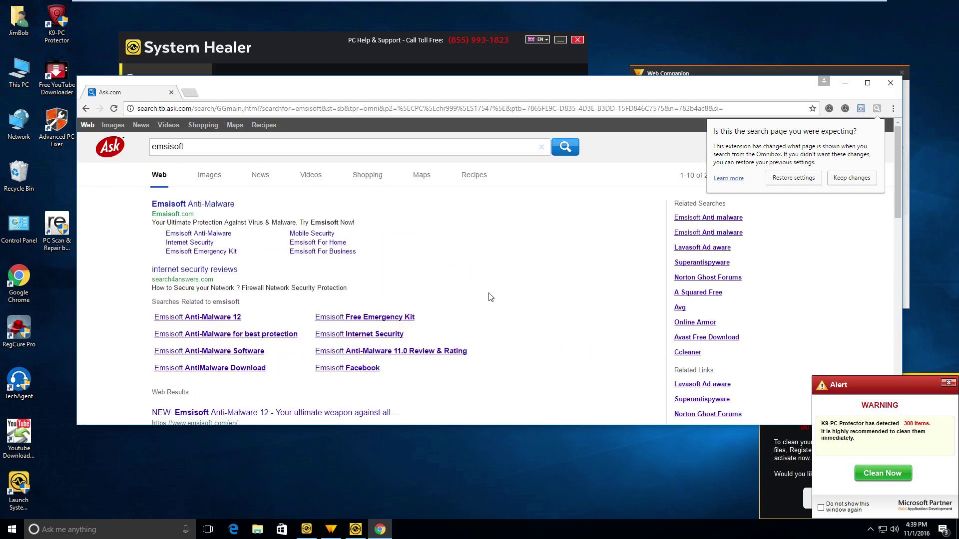
{"action": "scroll", "coordinate": [520, 274], "scroll_direction": "down", "scroll_amount": 2}
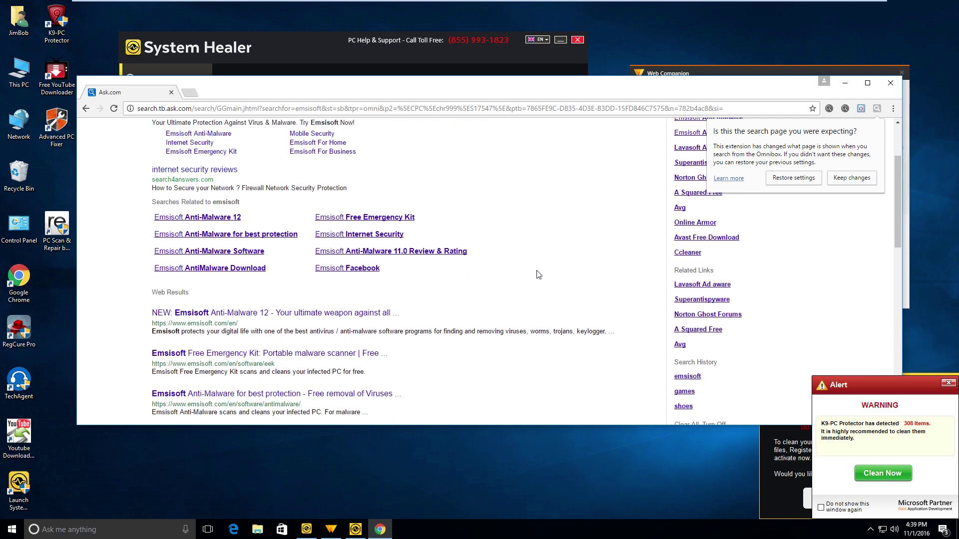
{"action": "scroll", "coordinate": [538, 274], "scroll_direction": "down", "scroll_amount": 2}
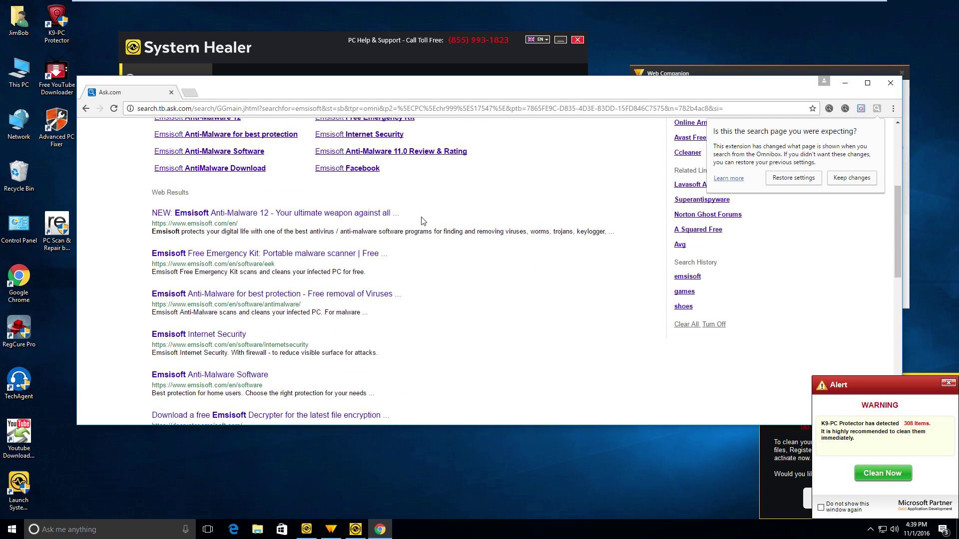
{"action": "left_click", "coordinate": [268, 215]}
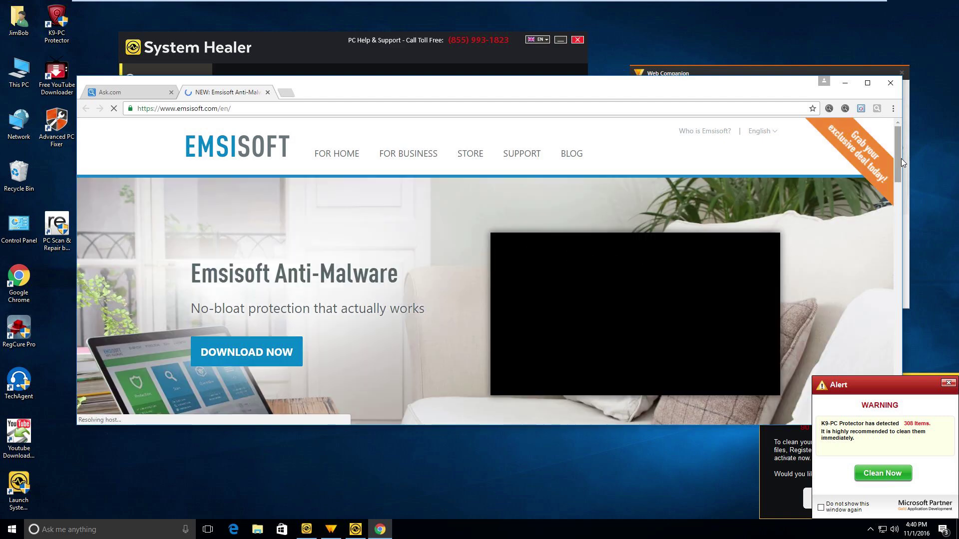
Step: Start the Emsisoft Anti-Malware download from its product page with DOWNLOAD NOW
{"action": "left_click_drag", "start_coordinate": [901, 158], "coordinate": [630, 305]}
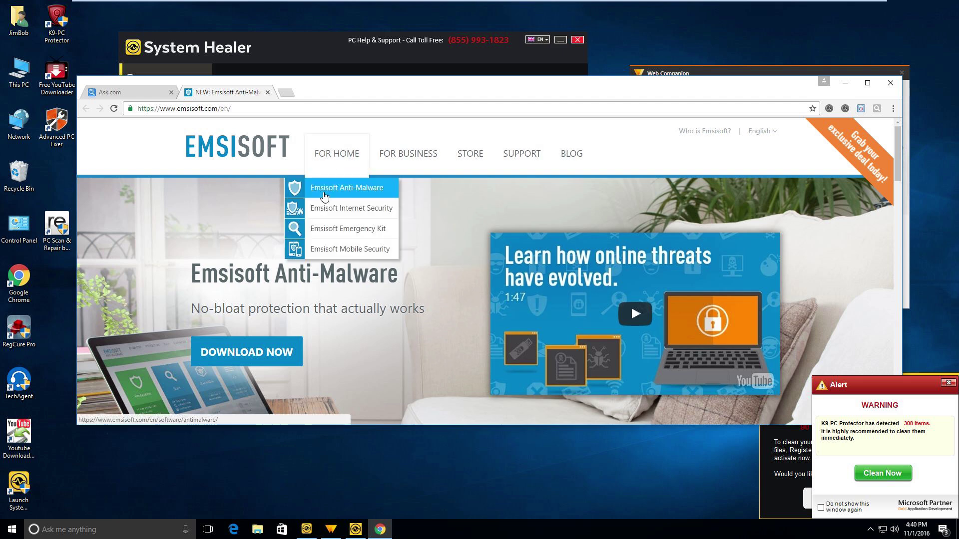
{"action": "left_click", "coordinate": [324, 189]}
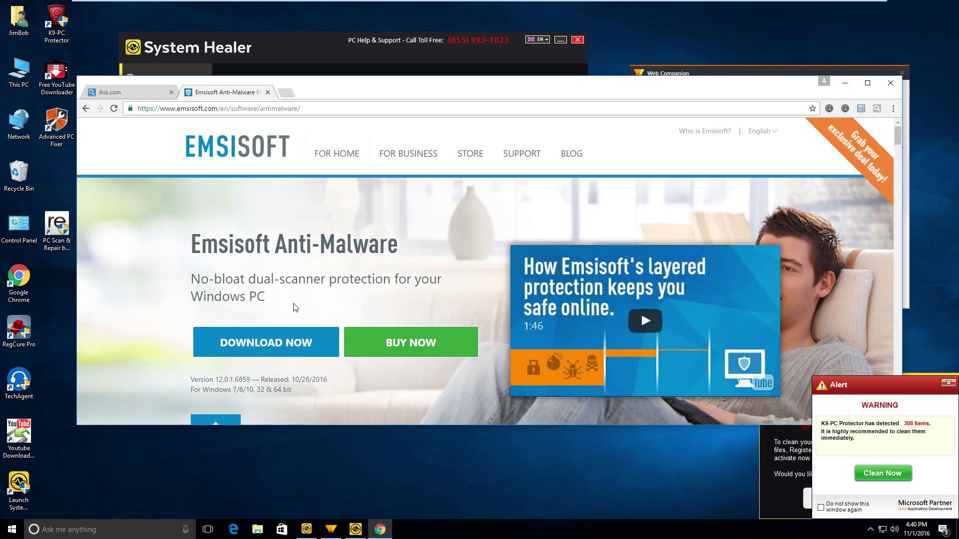
{"action": "scroll", "coordinate": [283, 275], "scroll_direction": "down", "scroll_amount": 1}
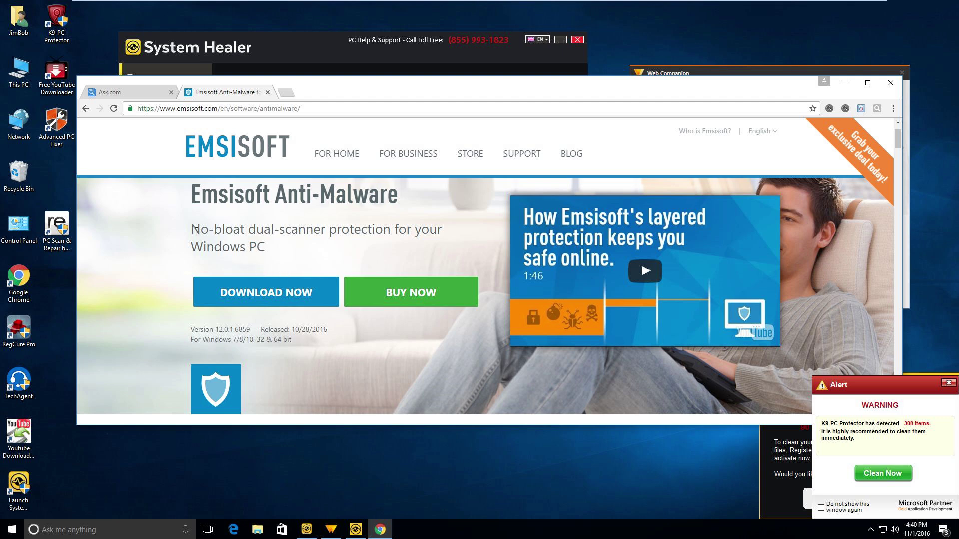
{"action": "left_click", "coordinate": [236, 300]}
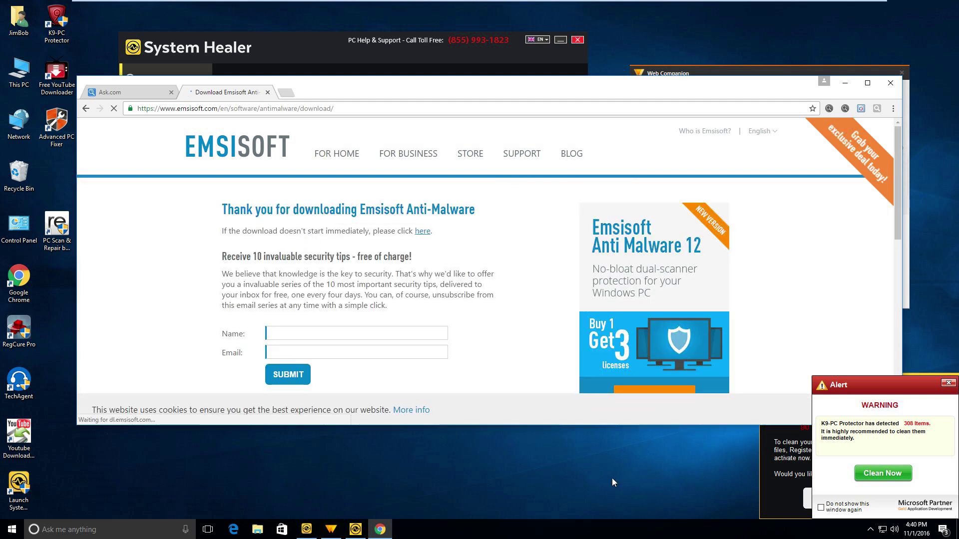
{"action": "scroll", "coordinate": [482, 262], "scroll_direction": "down", "scroll_amount": 2}
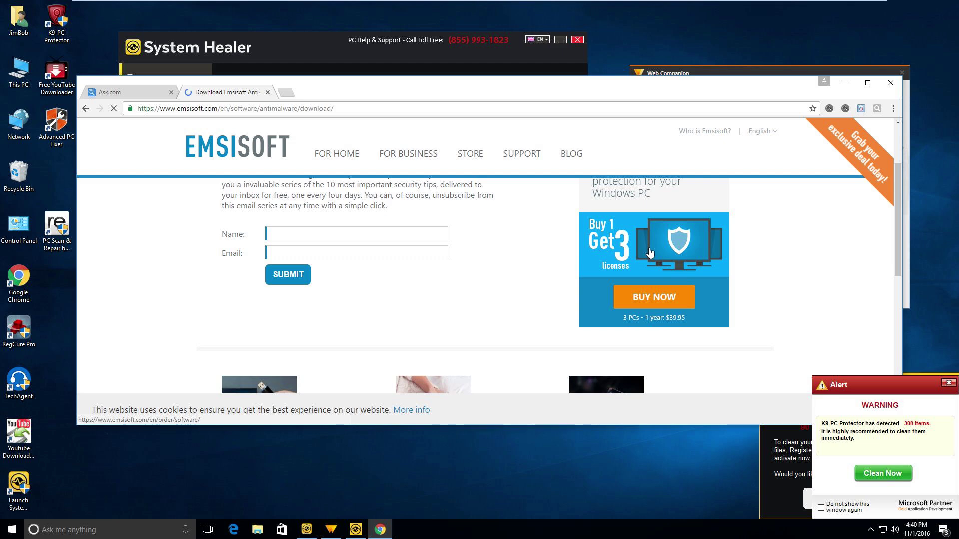
Step: Dismiss the K9-PC Protector and System Healer alert popups
{"action": "left_click", "coordinate": [947, 384]}
{"action": "left_click", "coordinate": [947, 384]}
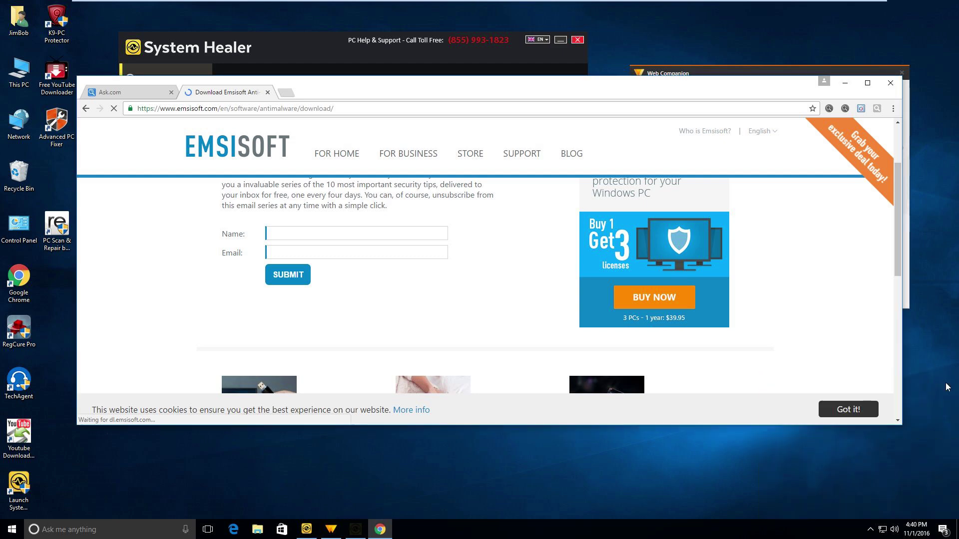
{"action": "right_click", "coordinate": [484, 531]}
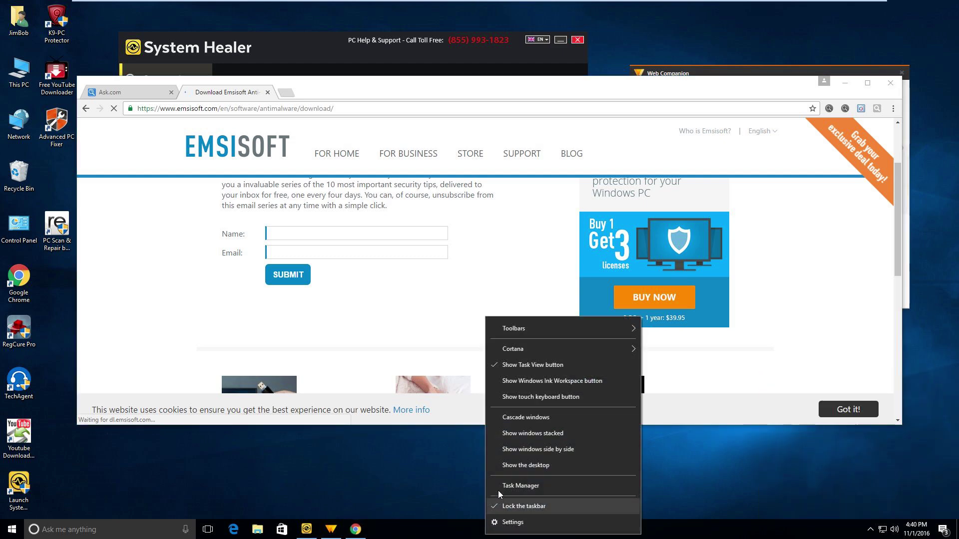
{"action": "left_click", "coordinate": [499, 485]}
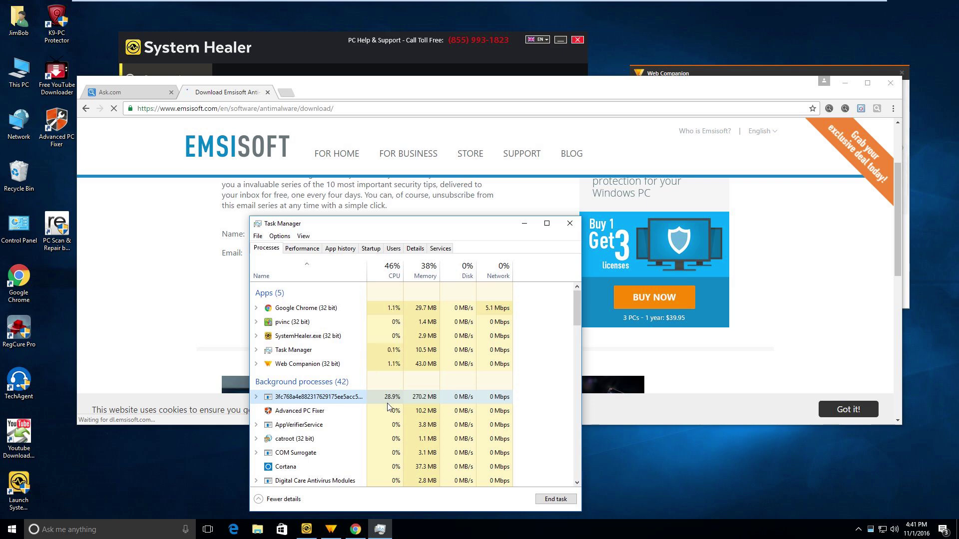
{"action": "left_click", "coordinate": [570, 223]}
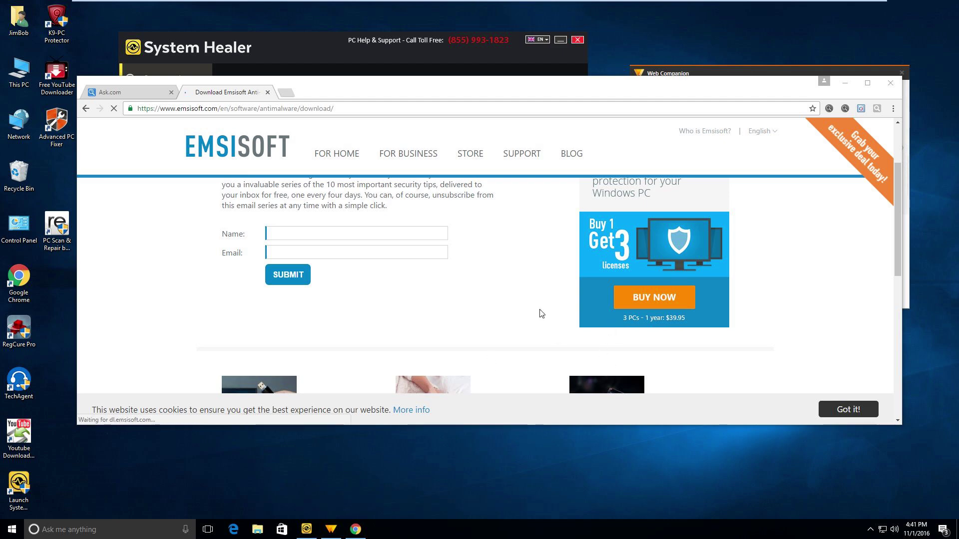
{"action": "left_click", "coordinate": [214, 109]}
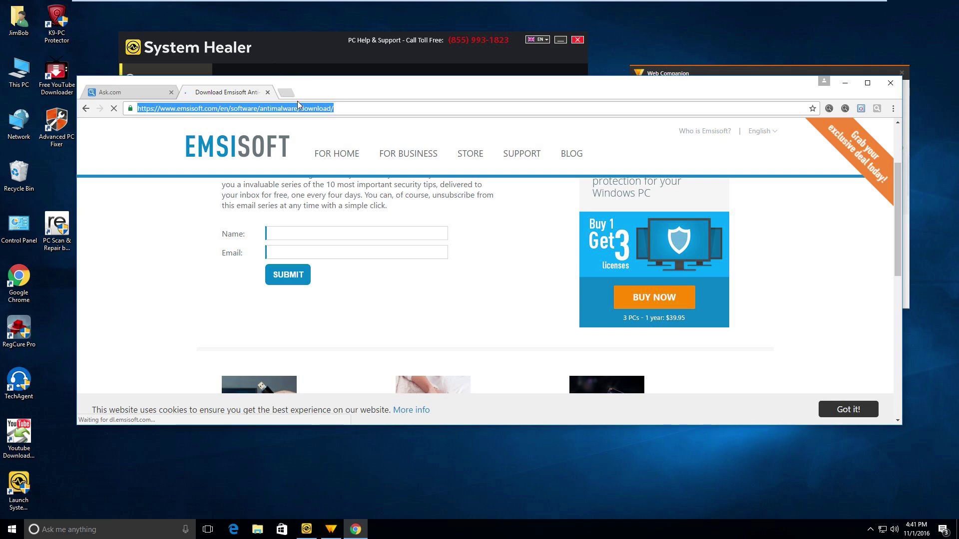
Step: Reload the Emsisoft download page, accept the cookie notice with 'Got it!', and exit full-screen
{"action": "left_click", "coordinate": [114, 109]}
{"action": "left_click", "coordinate": [277, 108]}
{"action": "key", "text": "Return"}
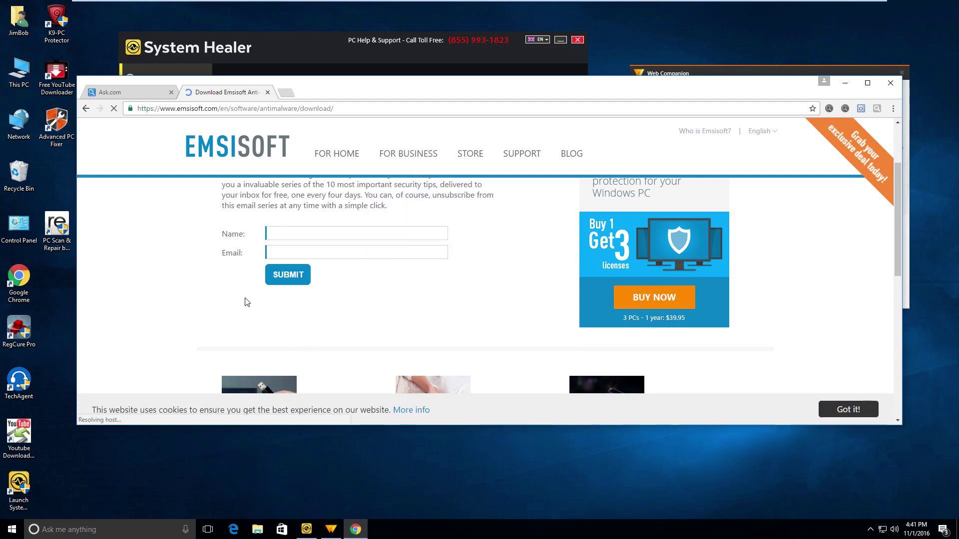
{"action": "left_click", "coordinate": [849, 410]}
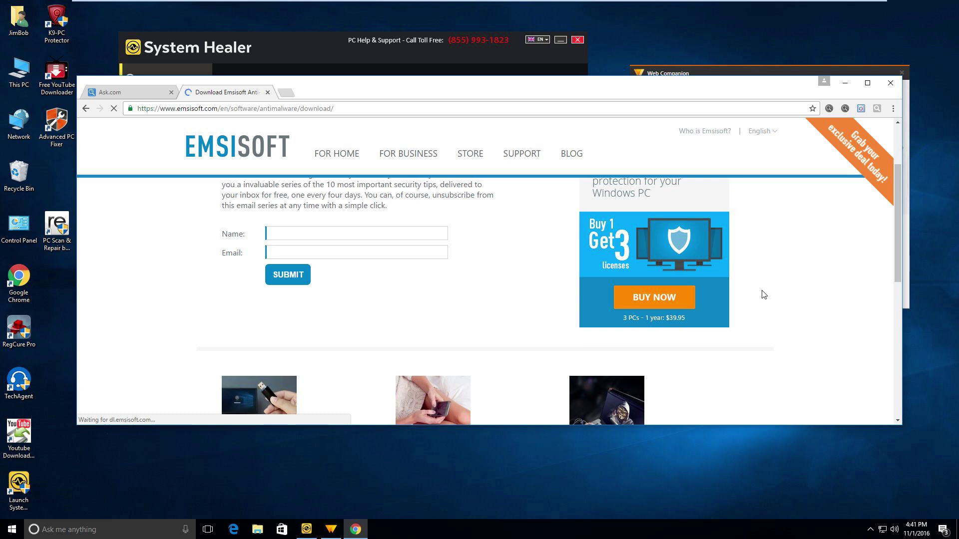
{"action": "mouse_move", "coordinate": [672, 2]}
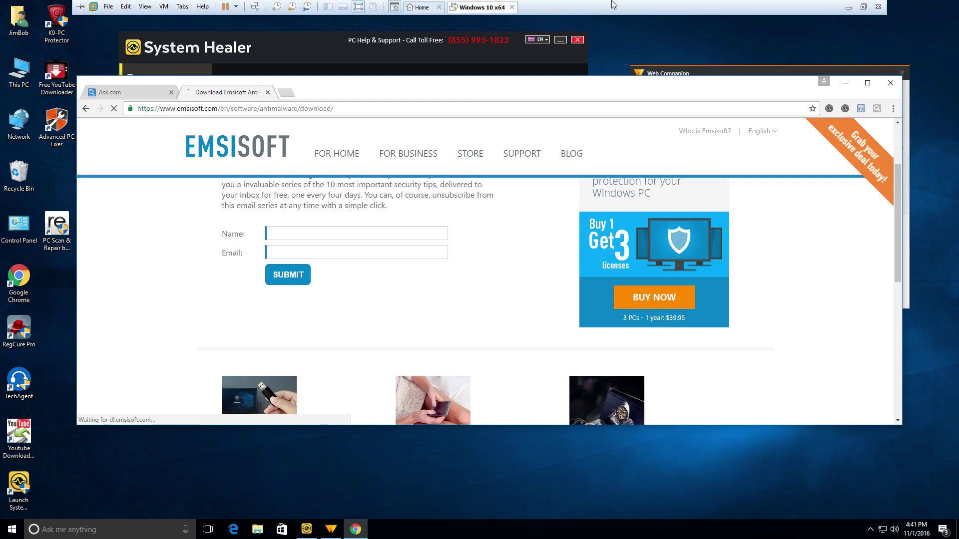
{"action": "left_click", "coordinate": [863, 7]}
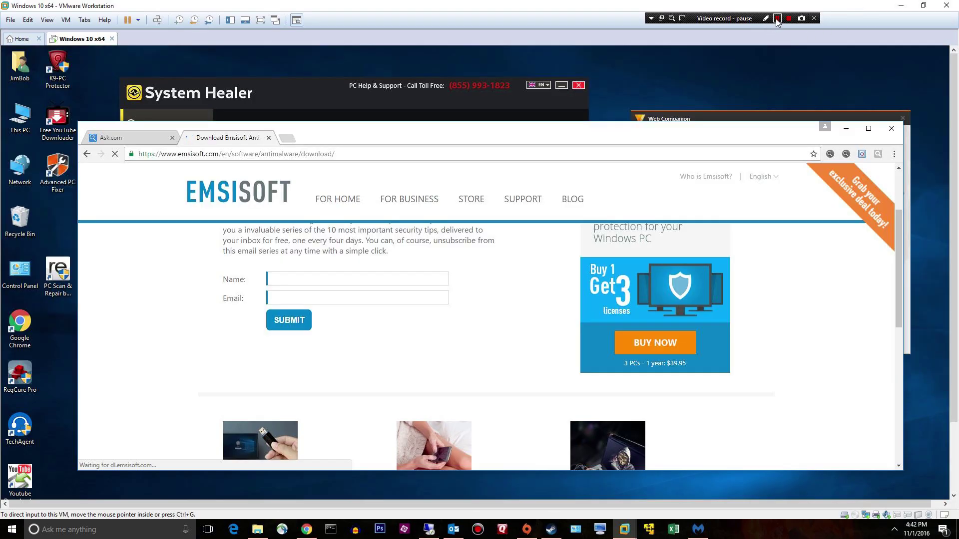
Step: Hide the browser and move the downloaded setup file into open desktop space
{"action": "left_click", "coordinate": [776, 20]}
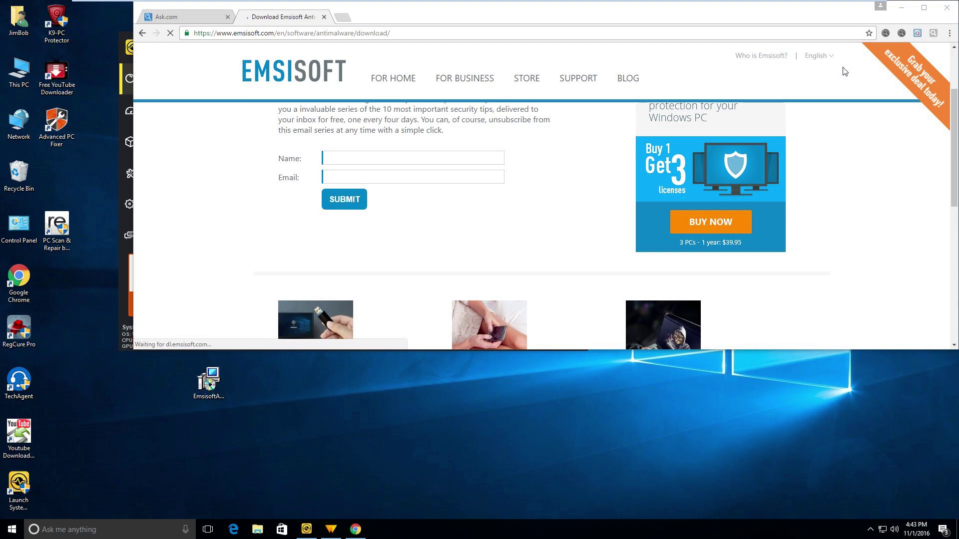
{"action": "left_click", "coordinate": [904, 8]}
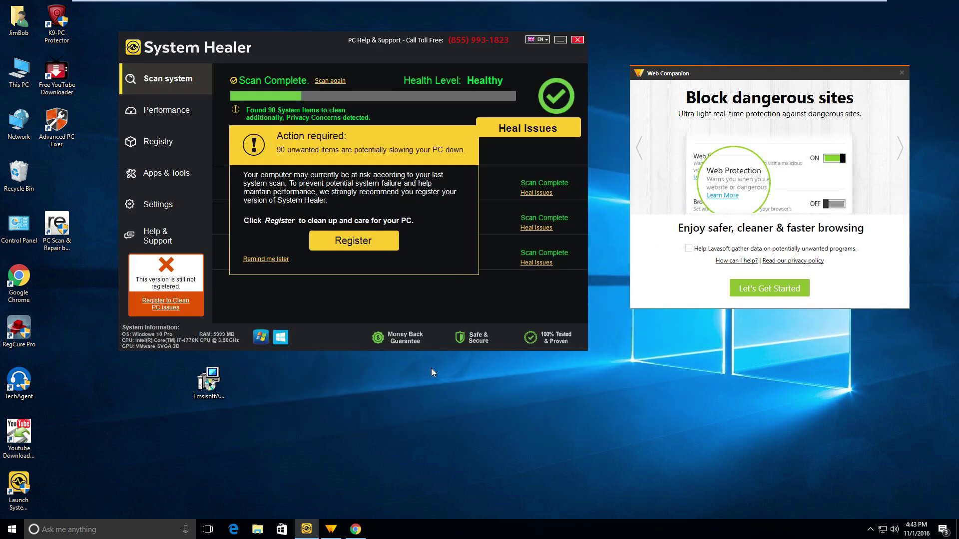
{"action": "left_click_drag", "start_coordinate": [208, 382], "coordinate": [361, 387]}
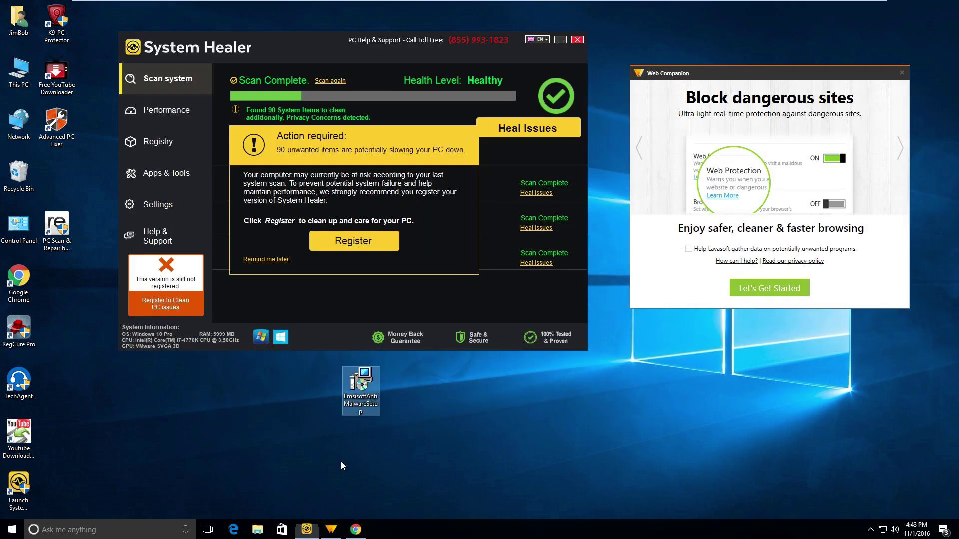
{"action": "left_click", "coordinate": [355, 529]}
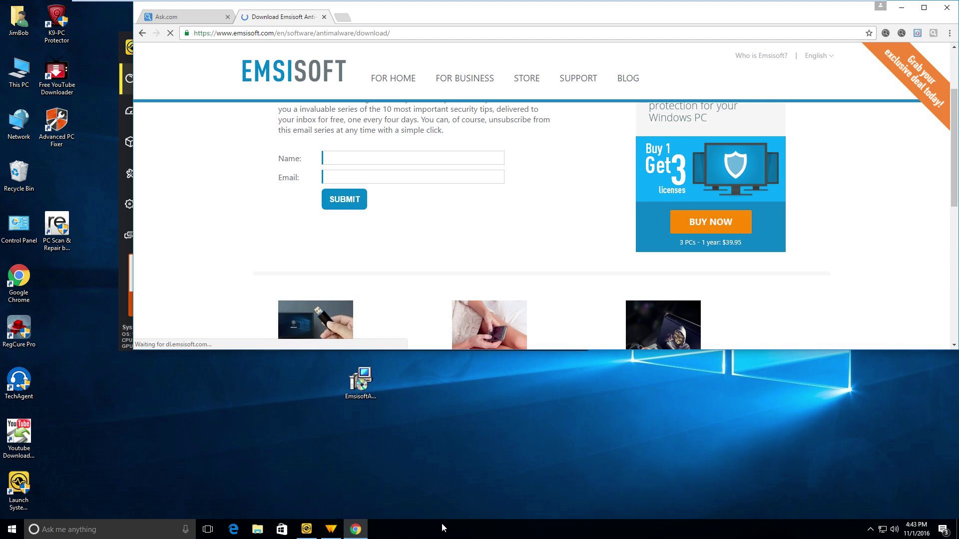
Step: Close Task Manager and the Chrome window
{"action": "right_click", "coordinate": [444, 520]}
{"action": "left_click", "coordinate": [487, 470]}
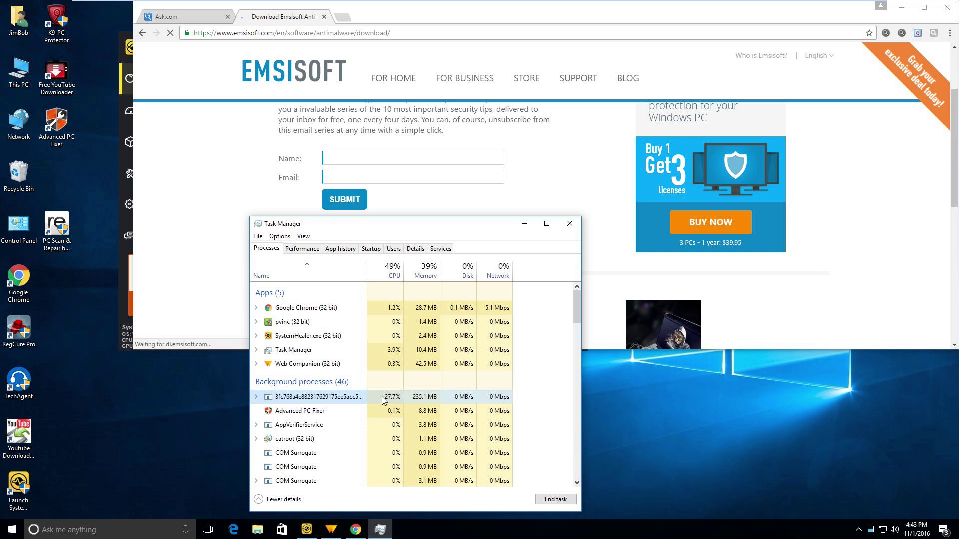
{"action": "left_click", "coordinate": [570, 223]}
{"action": "left_click", "coordinate": [946, 8]}
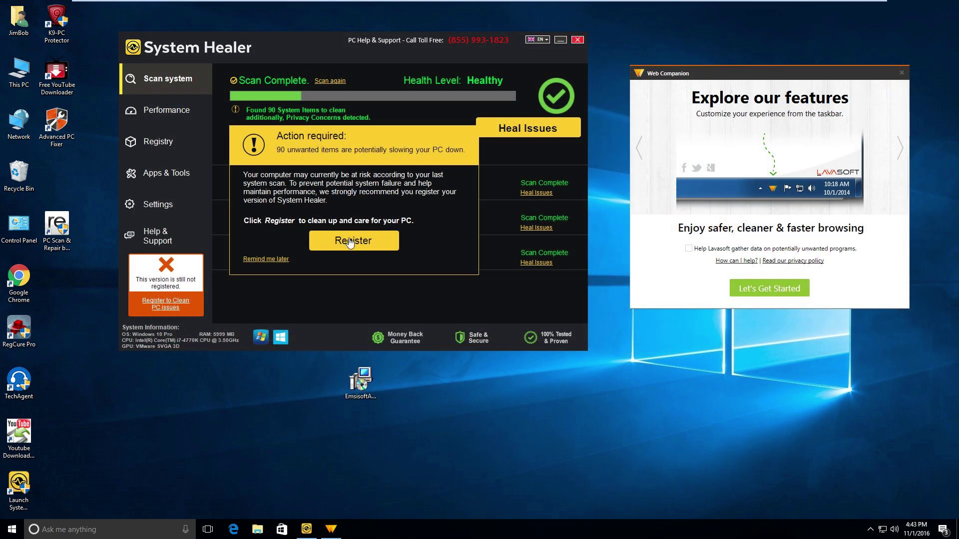
Step: Run EmsisoftAntiMalwareSetup as administrator and approve the UAC prompt
{"action": "right_click", "coordinate": [356, 386]}
{"action": "left_click", "coordinate": [399, 217]}
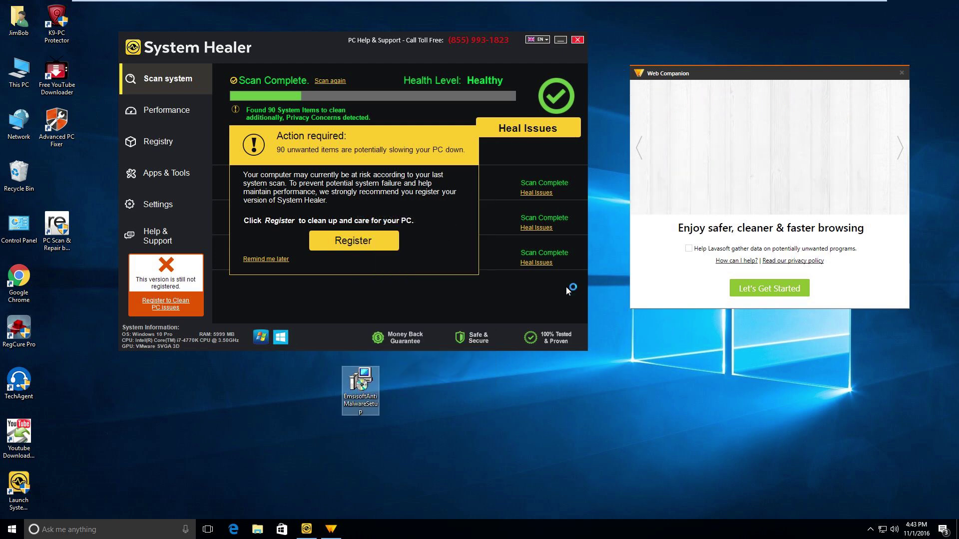
{"action": "left_click", "coordinate": [500, 335]}
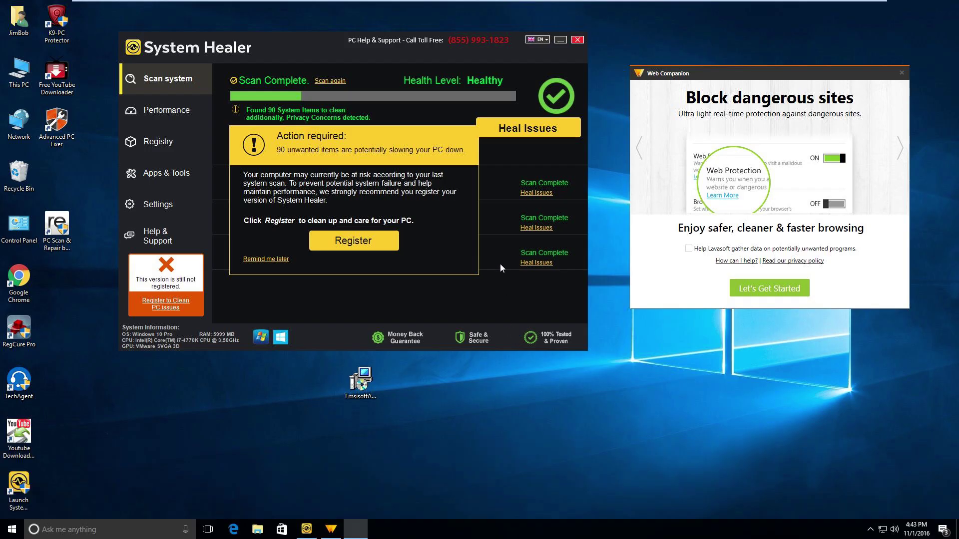
Step: Accept the licence agreement and install Emsisoft Anti-Malware
{"action": "left_click", "coordinate": [386, 314]}
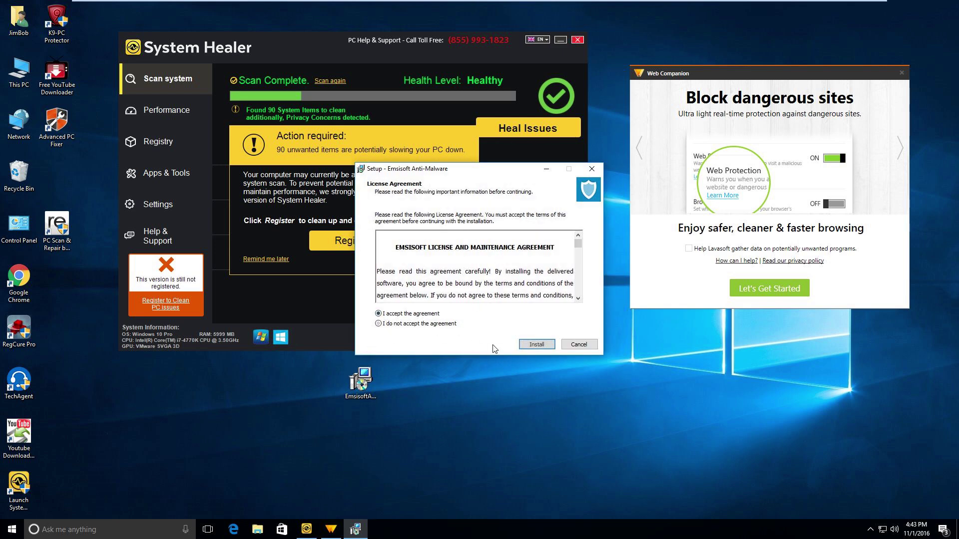
{"action": "left_click", "coordinate": [525, 346]}
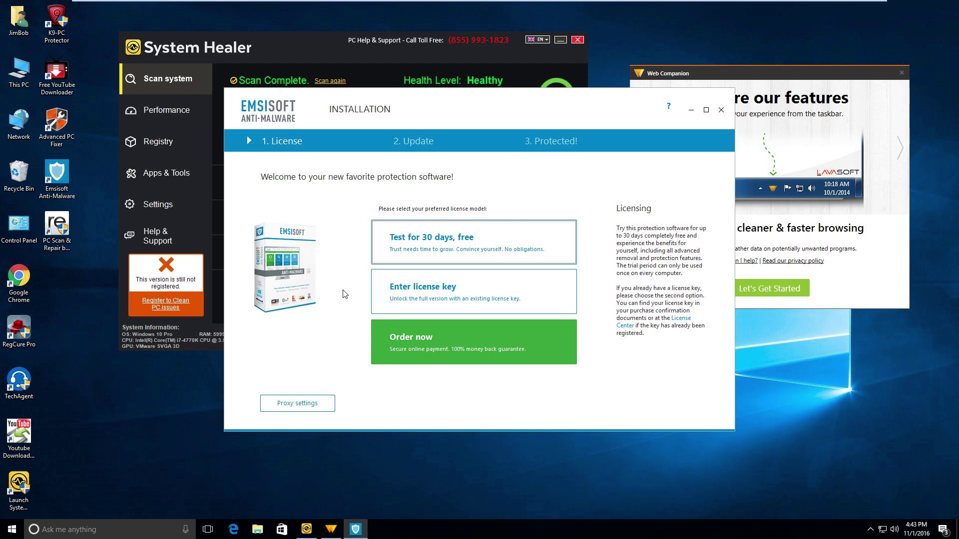
Step: Pick the 30-day free trial, decline the network, enable PUP detections, and finish installation
{"action": "left_click", "coordinate": [448, 245]}
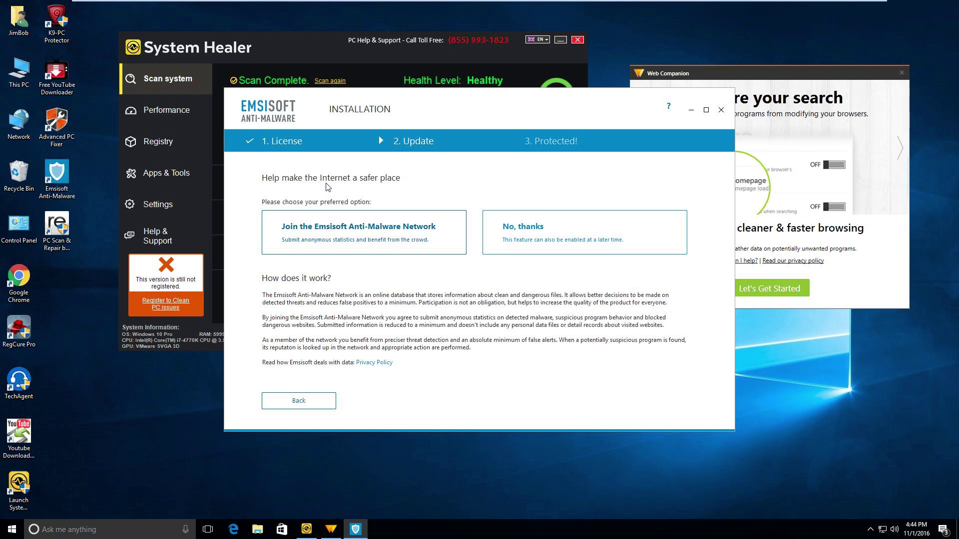
{"action": "left_click", "coordinate": [530, 231]}
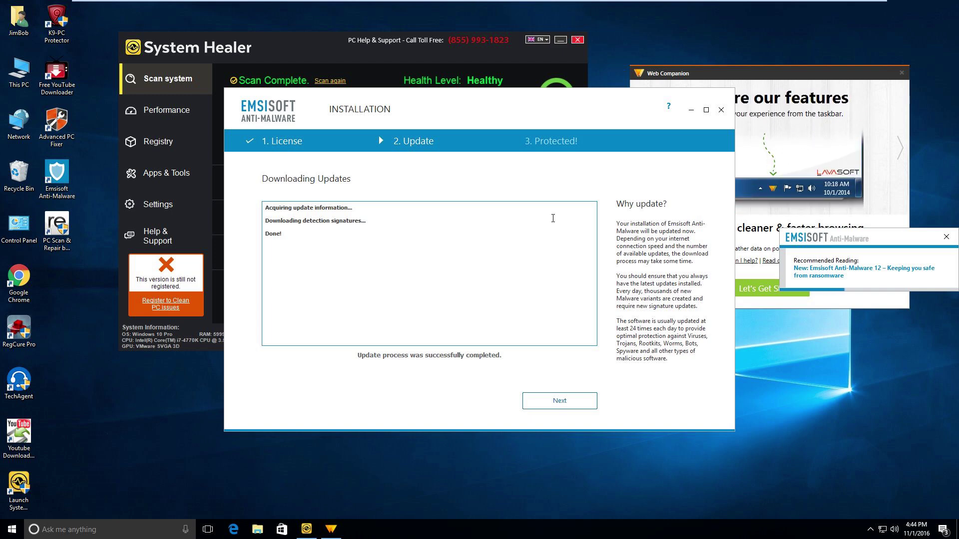
{"action": "left_click", "coordinate": [546, 403]}
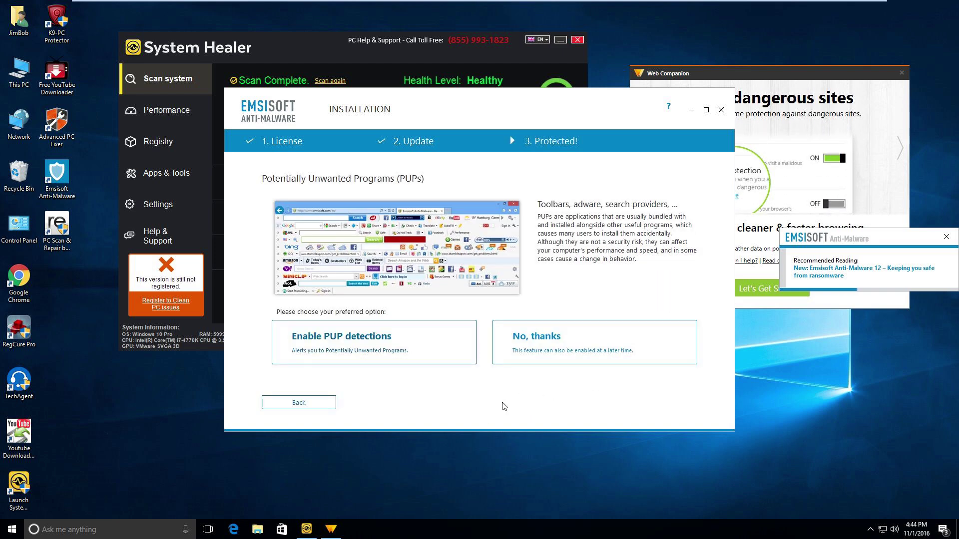
{"action": "left_click", "coordinate": [360, 345]}
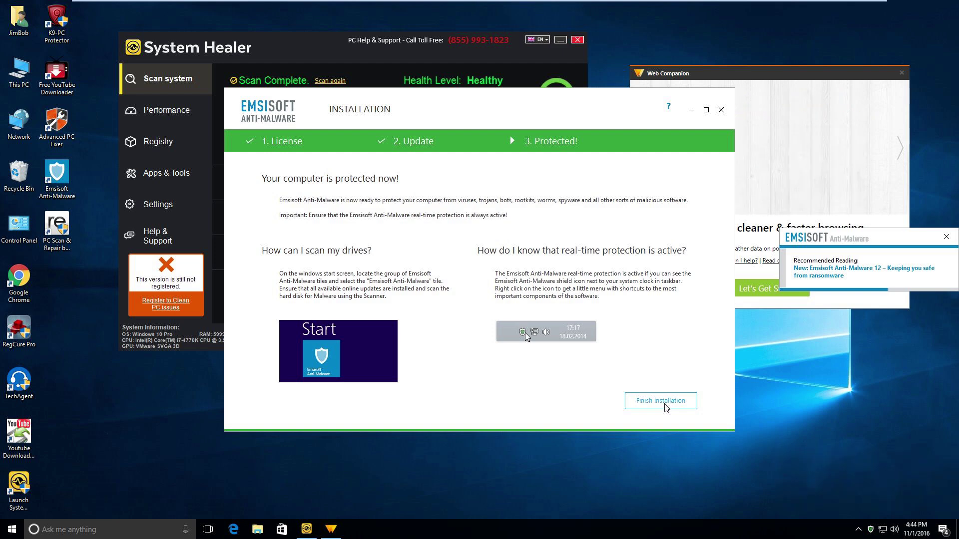
{"action": "left_click", "coordinate": [664, 404]}
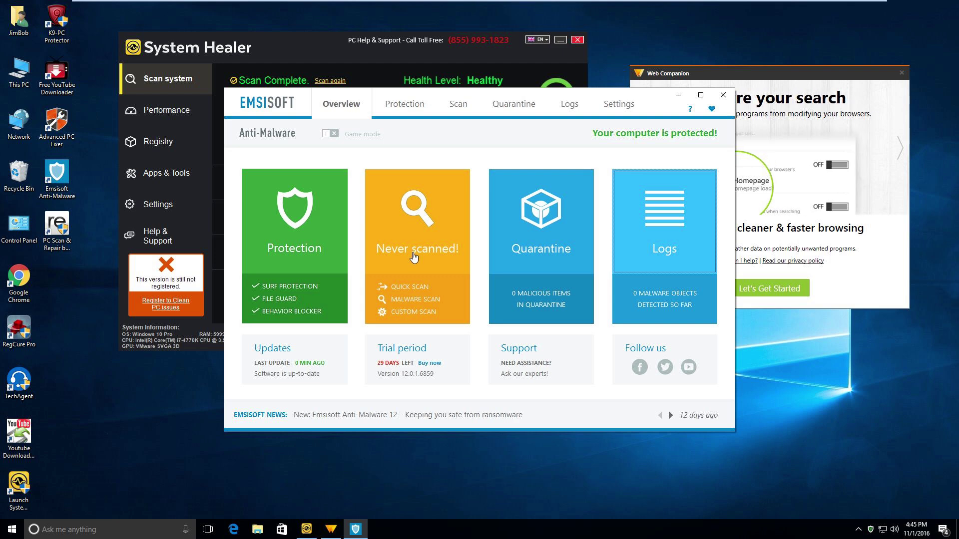
Step: Update the detection signatures now and bring up the General settings
{"action": "left_click", "coordinate": [273, 355]}
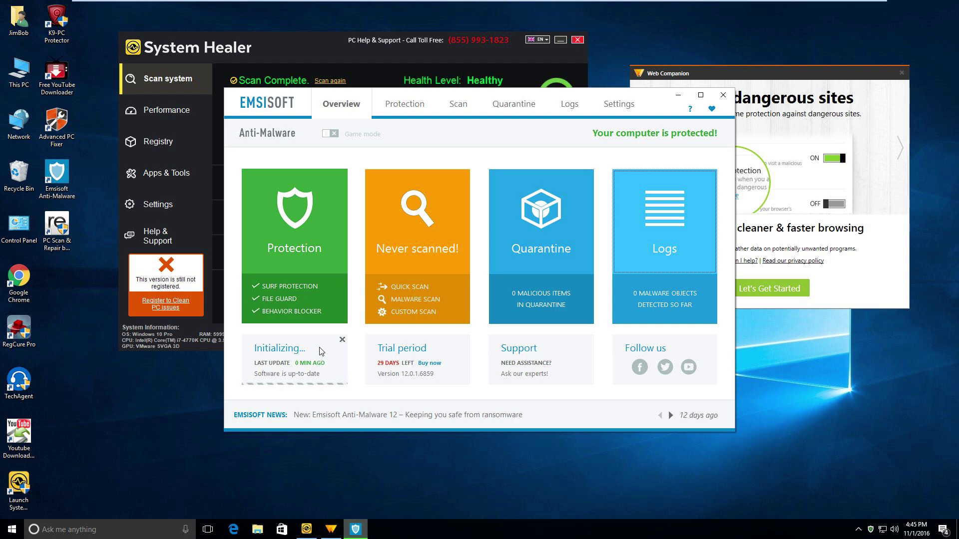
{"action": "left_click", "coordinate": [618, 104]}
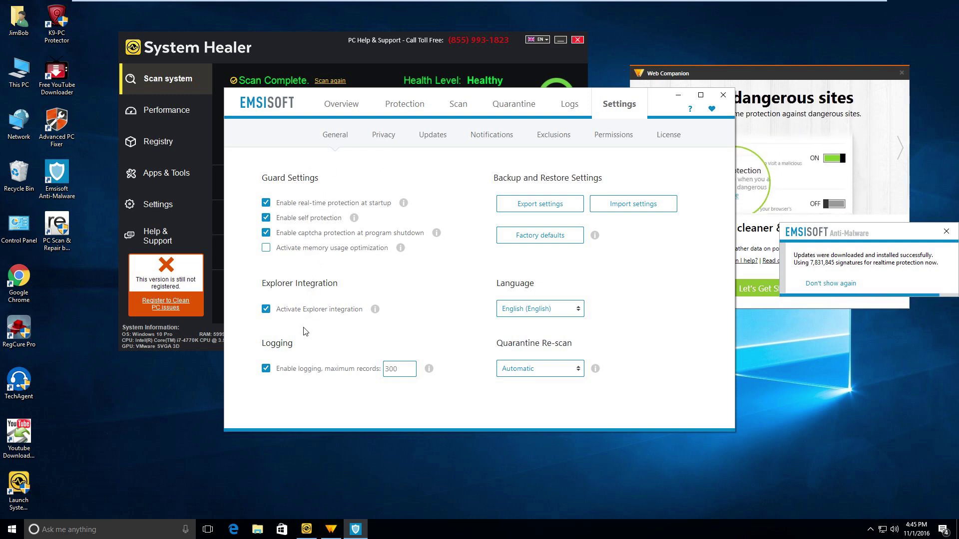
Step: Set up a Custom Scan of C:\ with 'Scan in compressed archives' unchecked
{"action": "left_click", "coordinate": [610, 132]}
{"action": "left_click", "coordinate": [458, 103]}
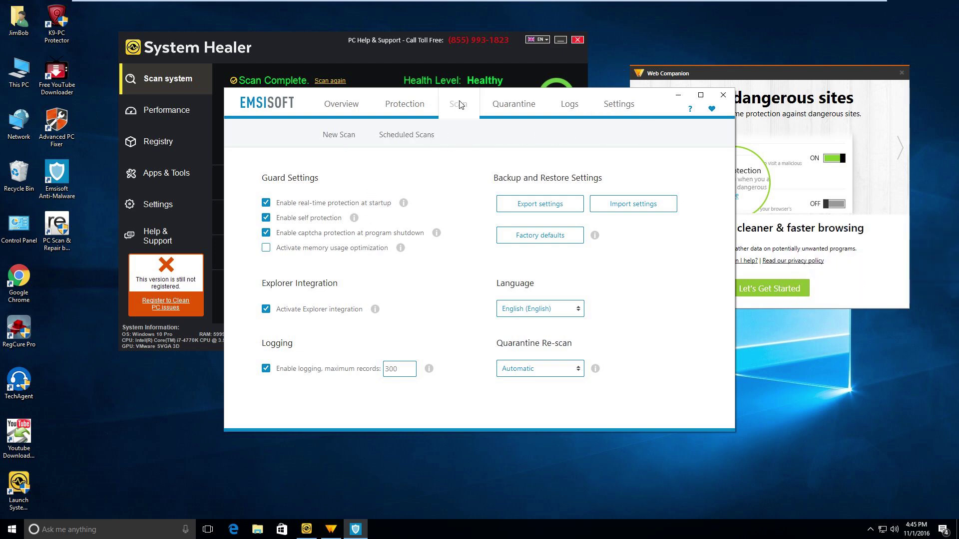
{"action": "left_click", "coordinate": [446, 301]}
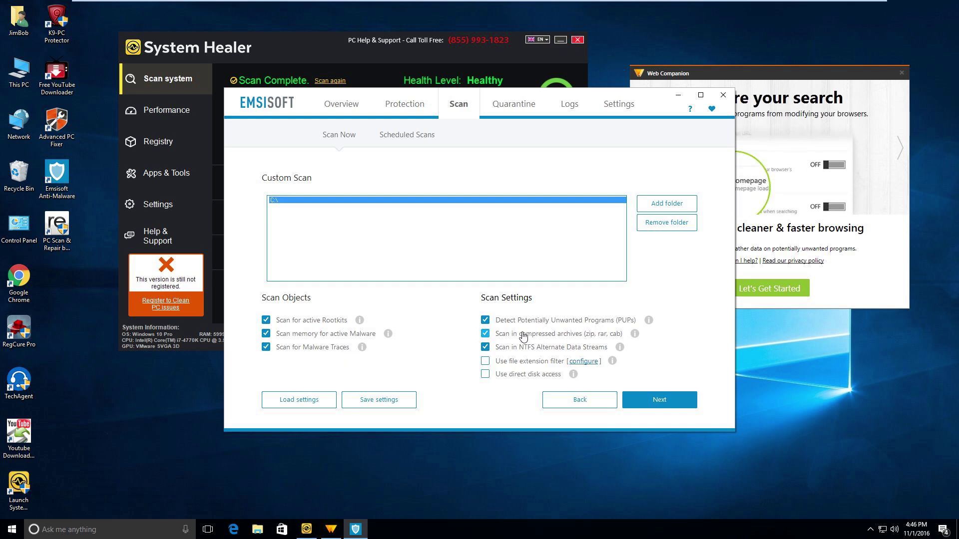
{"action": "left_click", "coordinate": [486, 334]}
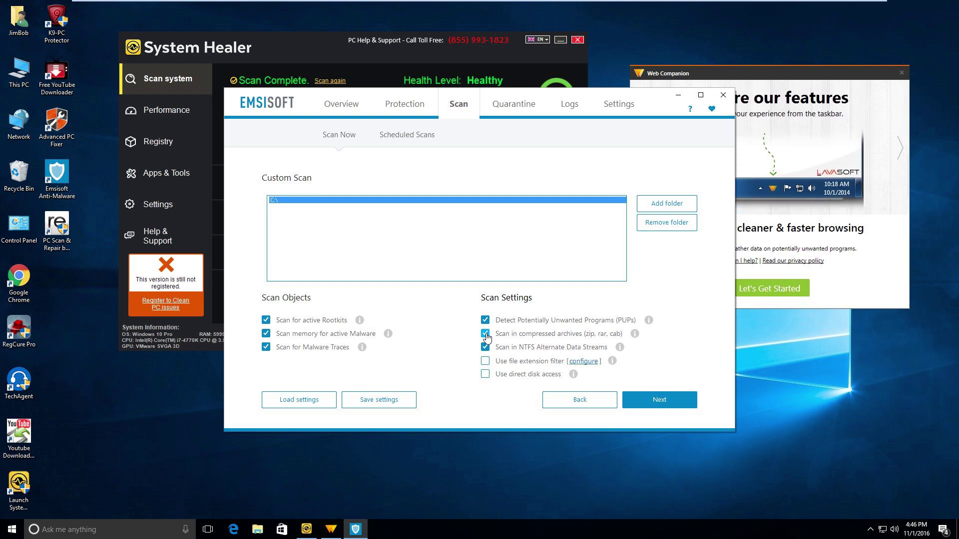
{"action": "left_click", "coordinate": [486, 335]}
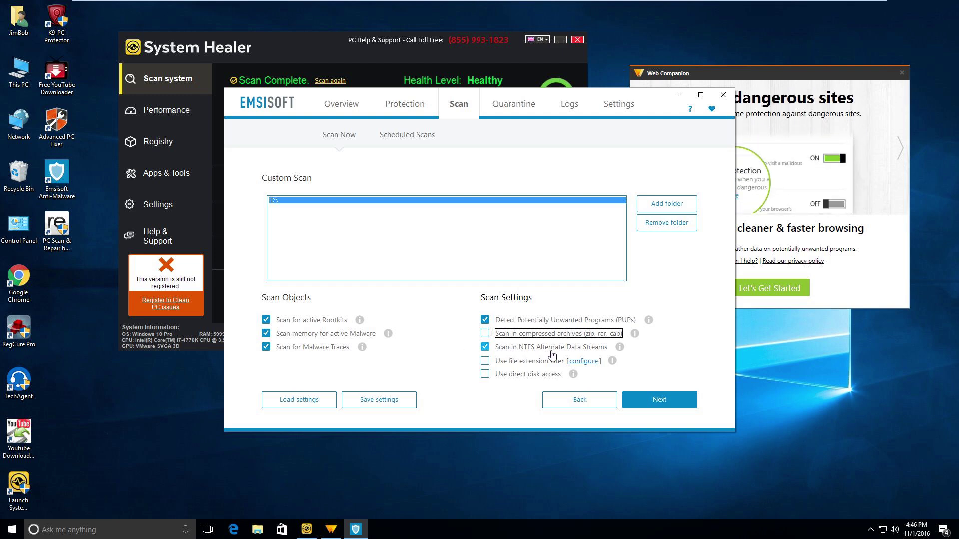
Step: Start the custom scan and let it finish with 354,929 objects scanned and 25 detections
{"action": "left_click", "coordinate": [672, 404]}
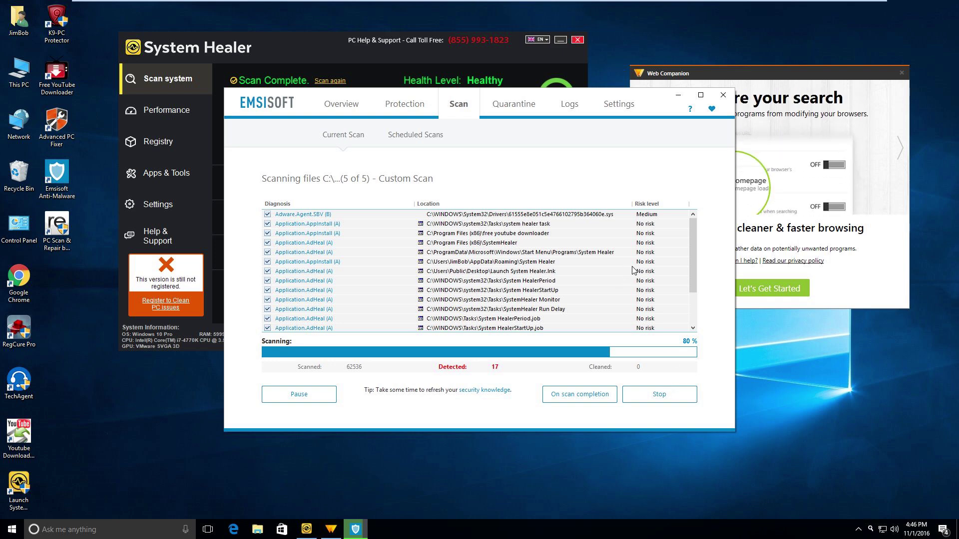
{"action": "mouse_move", "coordinate": [632, 4]}
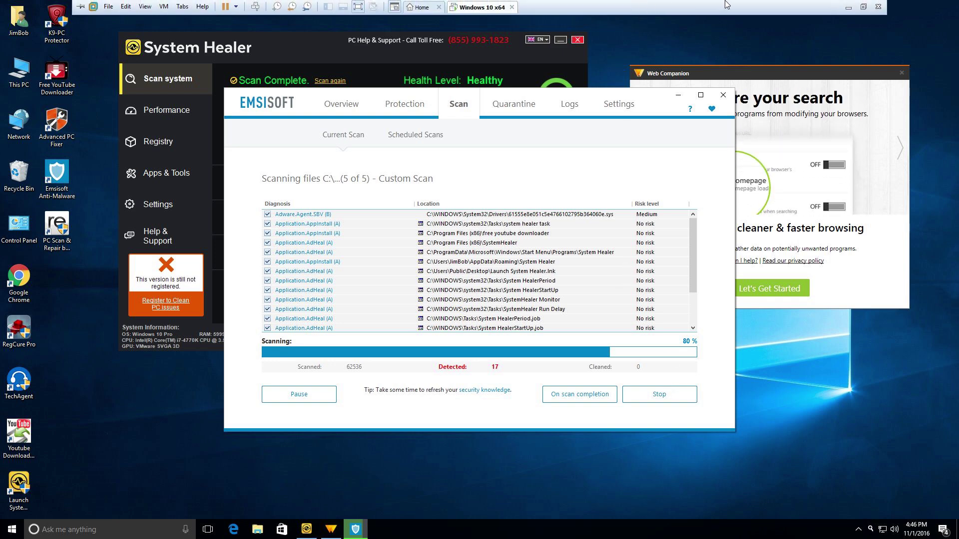
{"action": "left_click", "coordinate": [865, 6]}
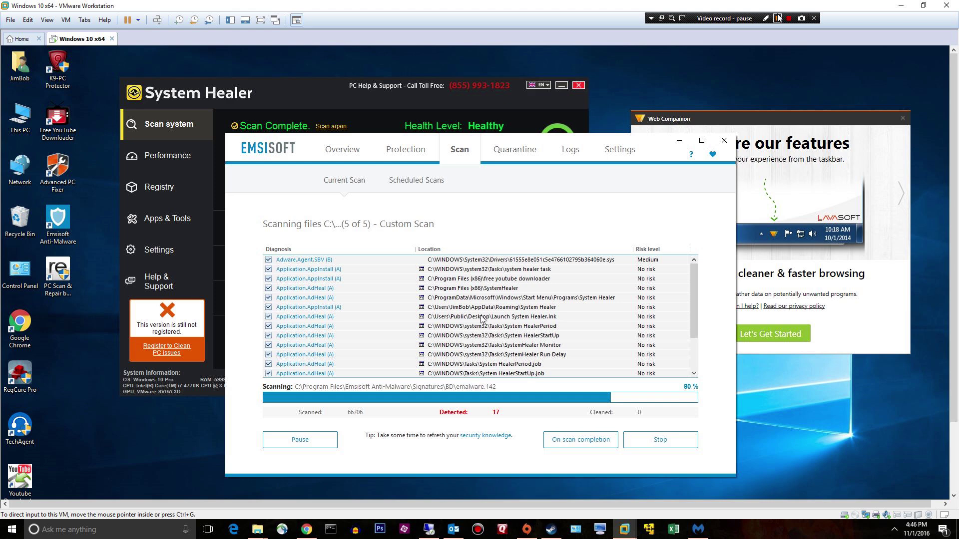
{"action": "left_click", "coordinate": [778, 18]}
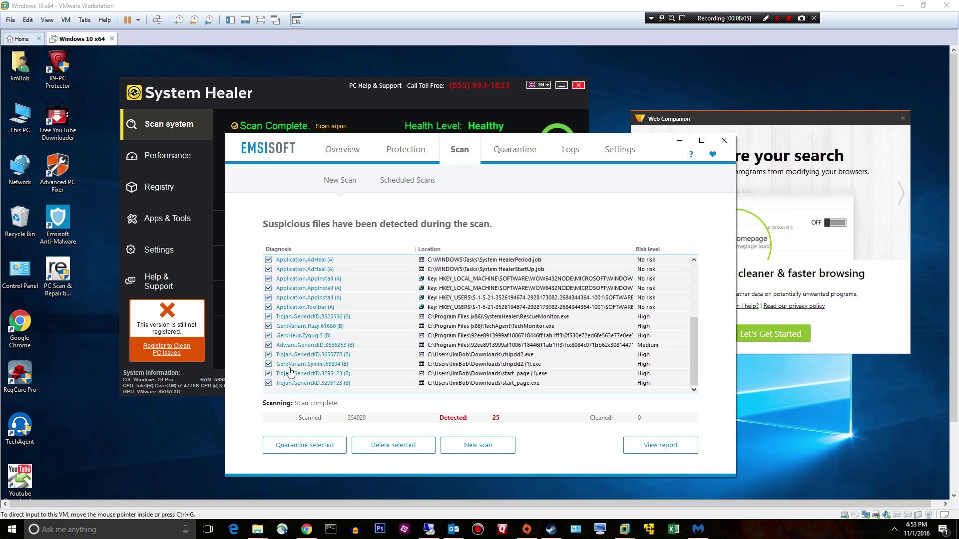
Step: Quarantine the detected threats, acknowledge the unremovable driver, and accept the Windows restart
{"action": "left_click", "coordinate": [298, 451]}
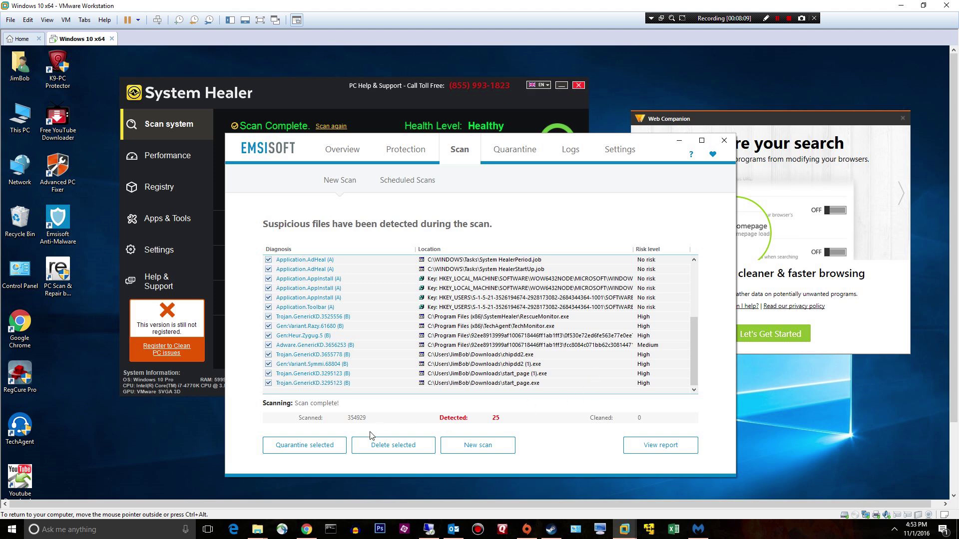
{"action": "left_click", "coordinate": [311, 446]}
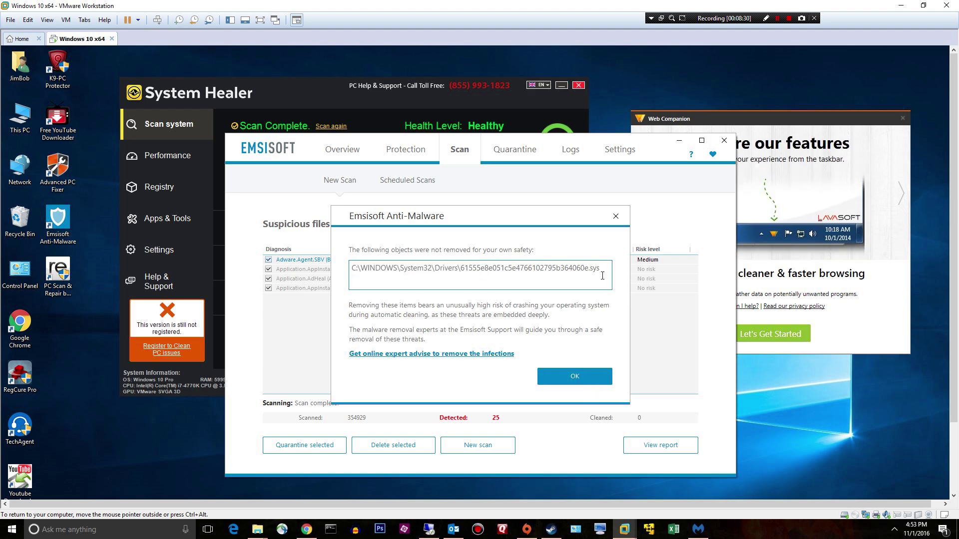
{"action": "left_click", "coordinate": [580, 269], "text": "shift"}
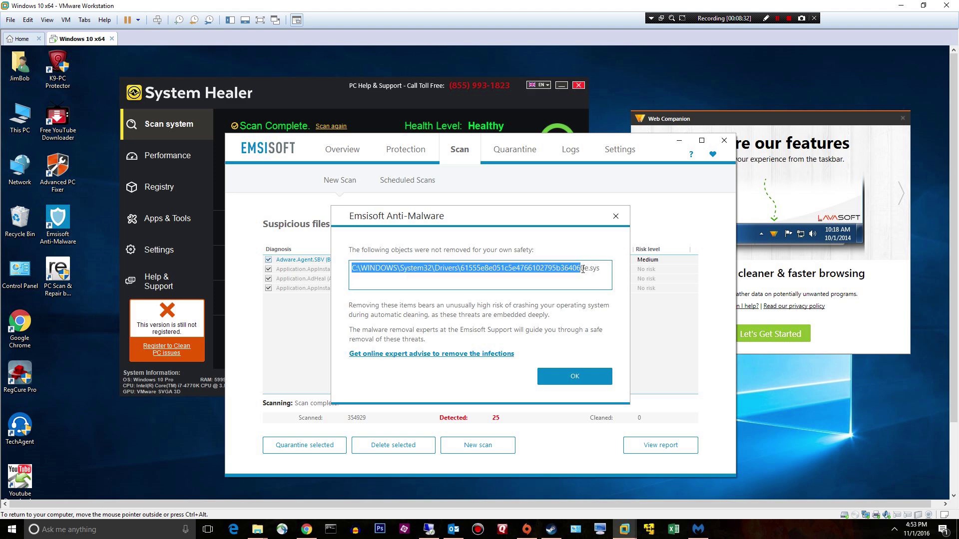
{"action": "left_click", "coordinate": [575, 377]}
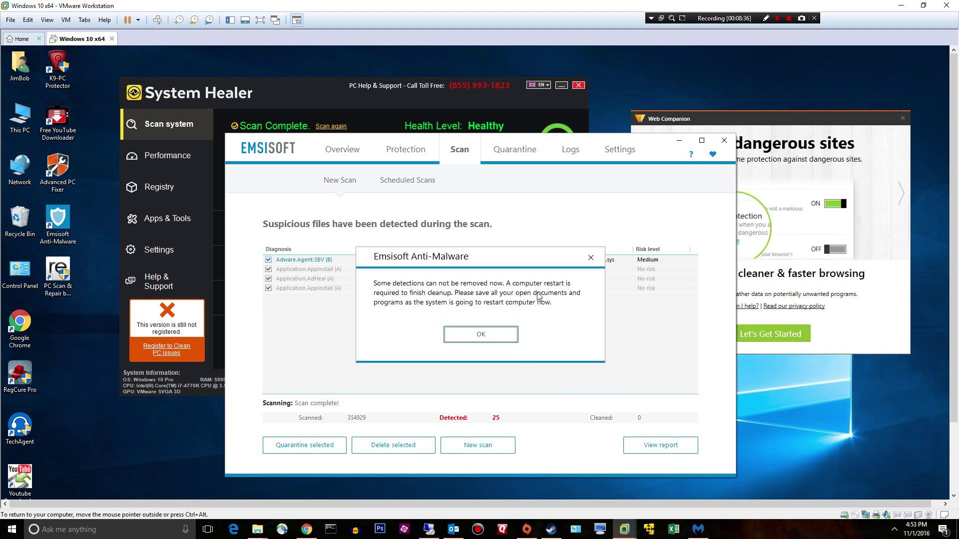
{"action": "left_click", "coordinate": [472, 338]}
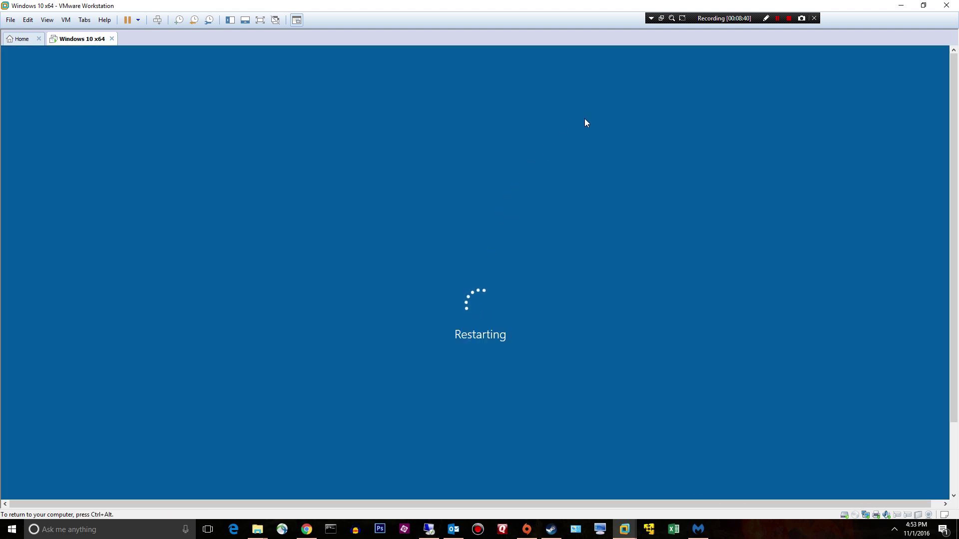
{"action": "left_click", "coordinate": [779, 19]}
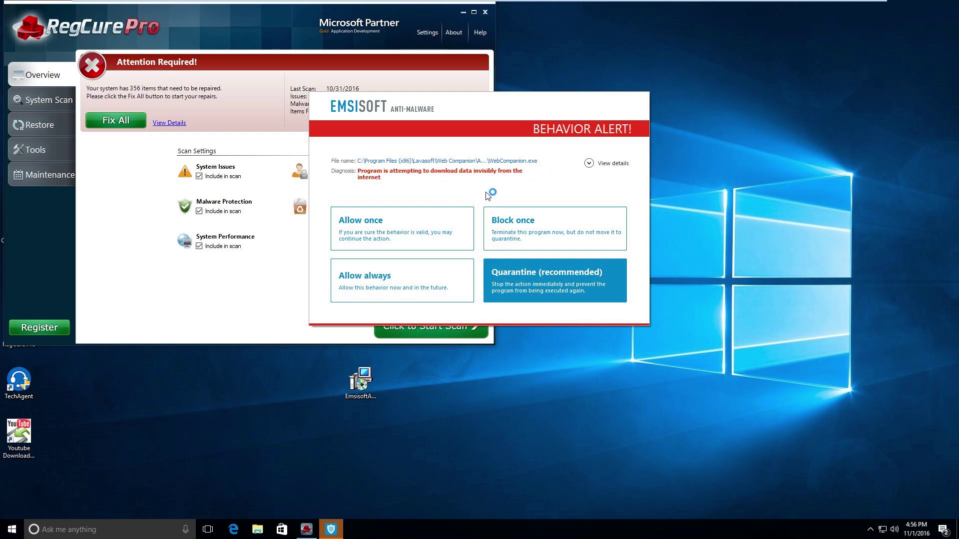
Step: Quarantine WebCompanion, the autorun-modifying program and K9-PC Protector from their Behavior Alerts
{"action": "left_click", "coordinate": [520, 289]}
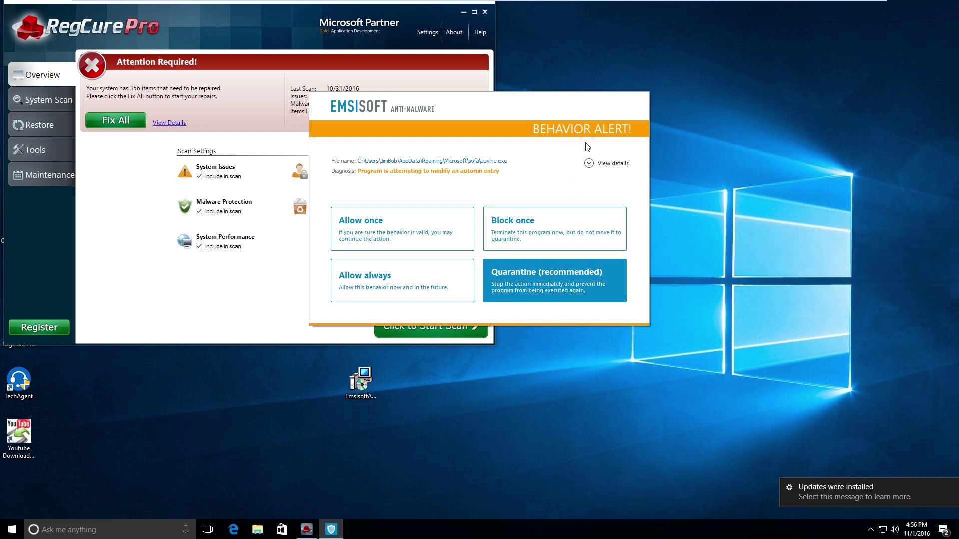
{"action": "left_click", "coordinate": [563, 291]}
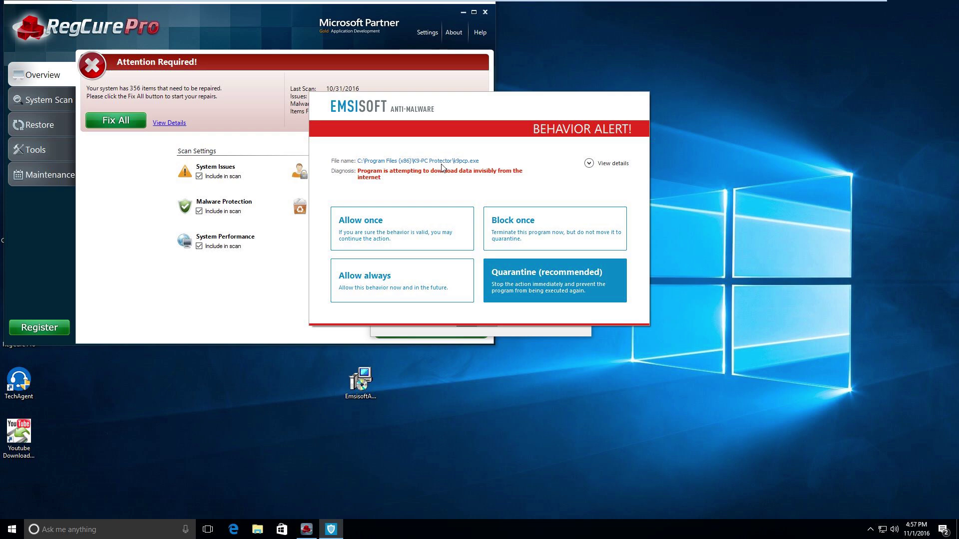
{"action": "left_click", "coordinate": [569, 292]}
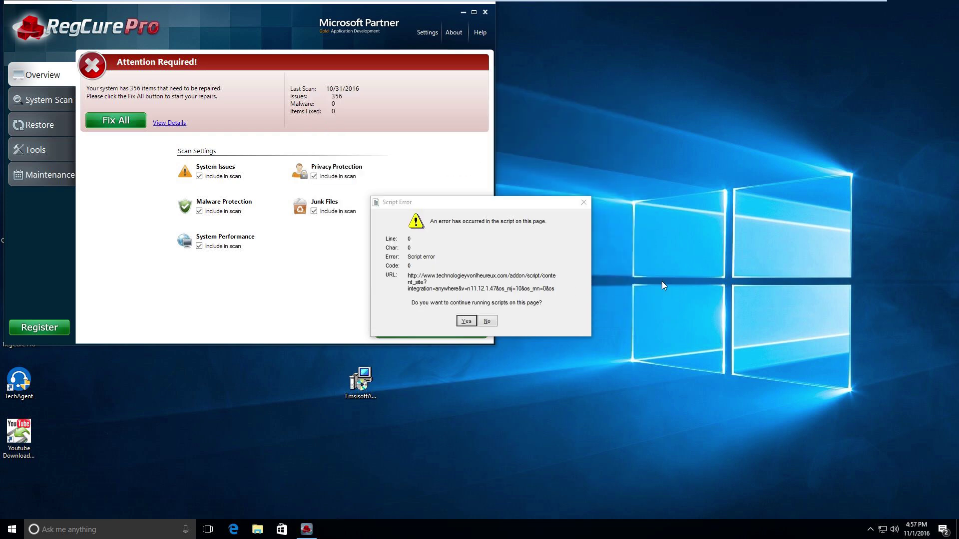
Step: Stop the script error and exit RegCure Pro
{"action": "left_click", "coordinate": [487, 322]}
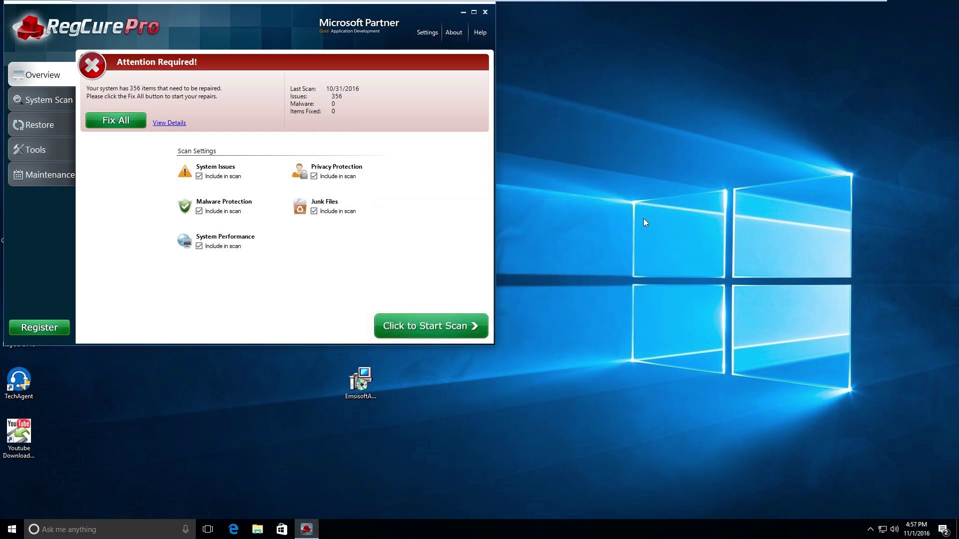
{"action": "left_click", "coordinate": [486, 11]}
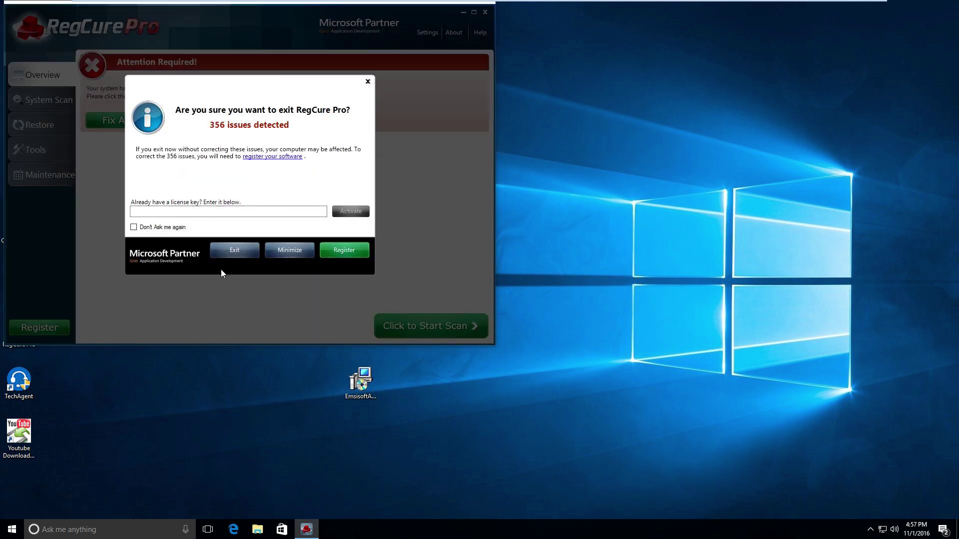
{"action": "left_click", "coordinate": [234, 251]}
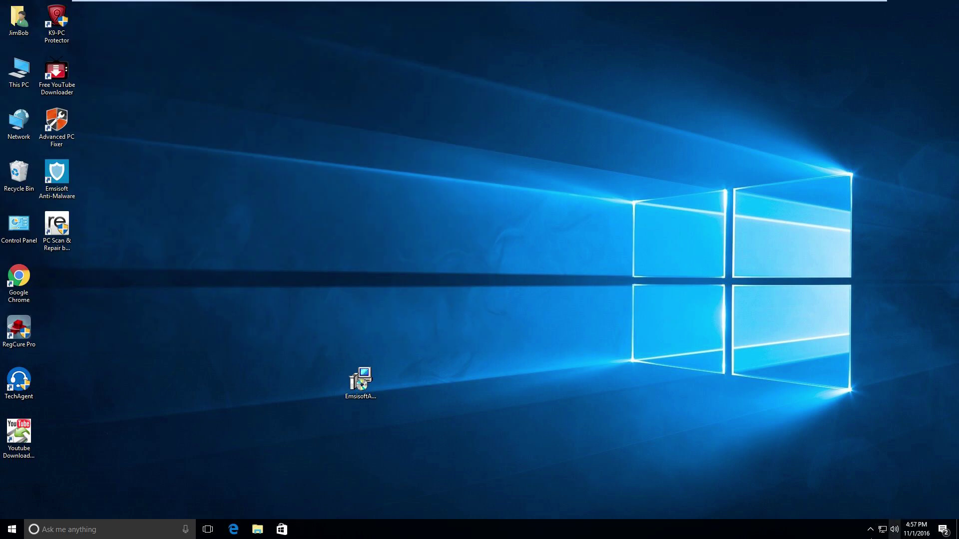
Step: Launch Emsisoft Anti-Malware from its desktop icon
{"action": "left_click", "coordinate": [870, 529]}
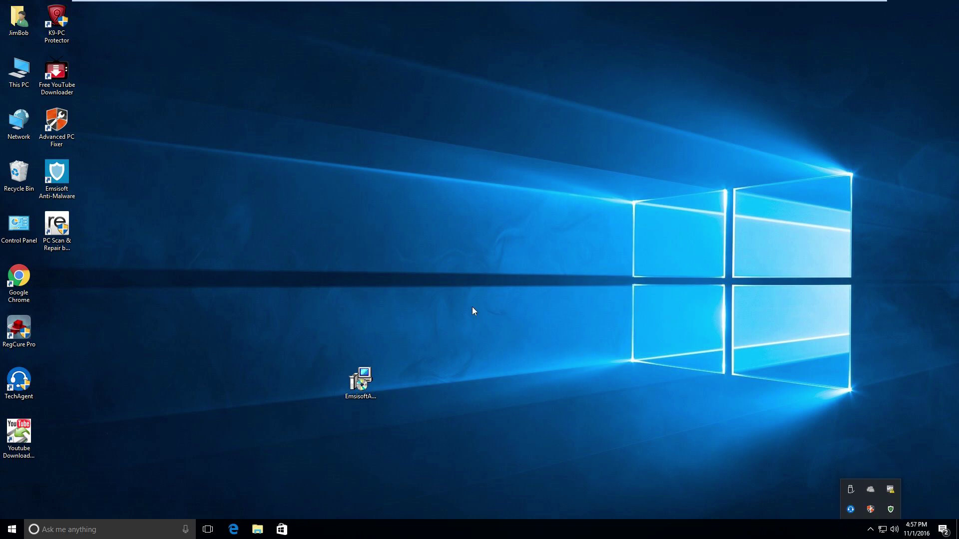
{"action": "left_click", "coordinate": [516, 251]}
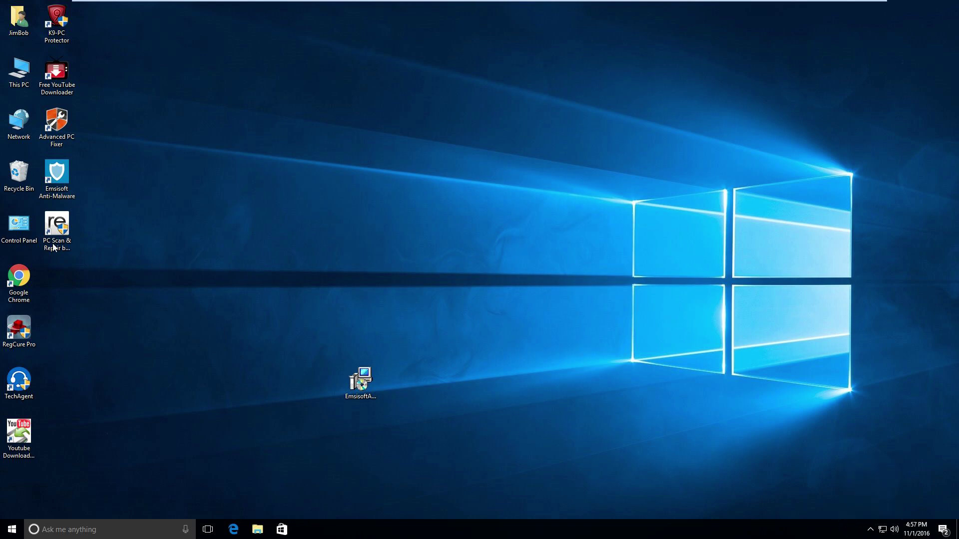
{"action": "double_click", "coordinate": [57, 171]}
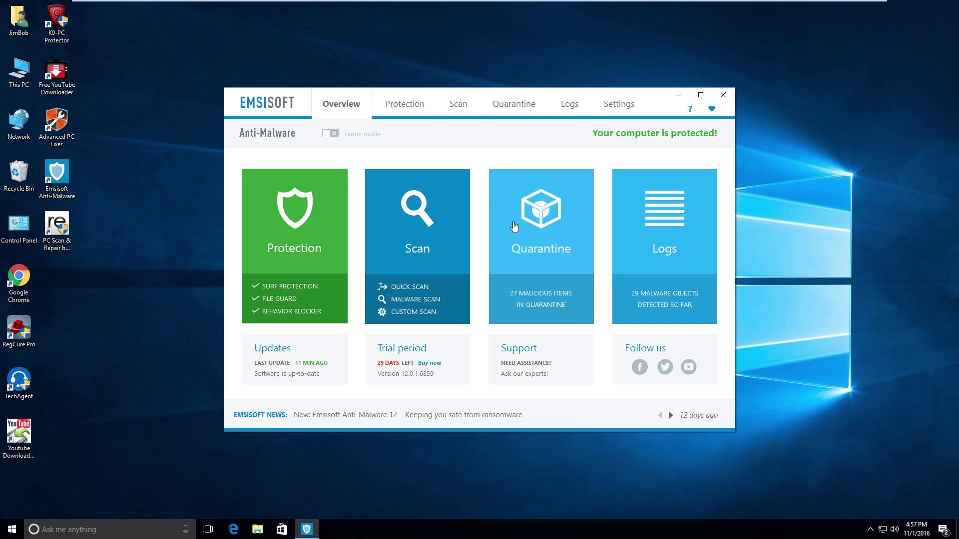
Step: Start a custom scan of drive C:\ and leave the VM's full-screen view
{"action": "left_click", "coordinate": [458, 107]}
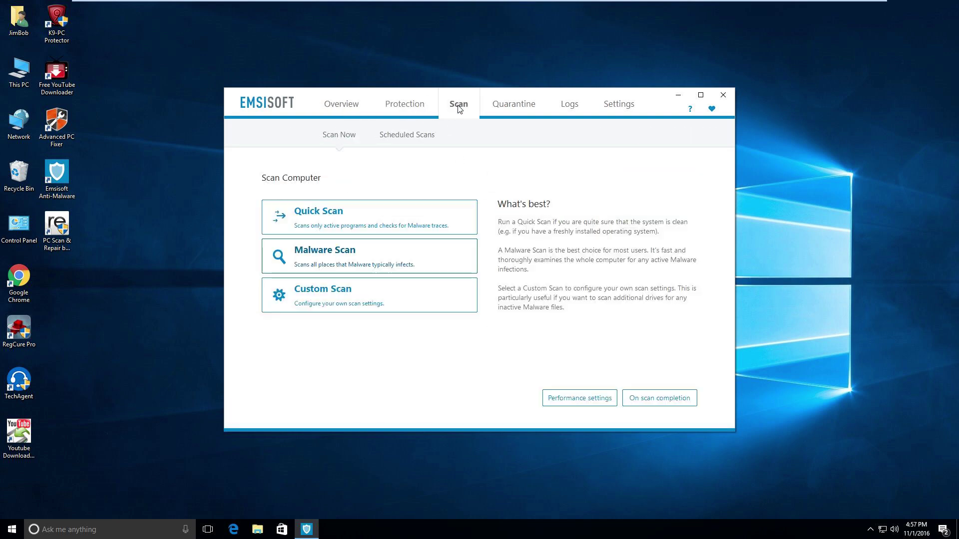
{"action": "left_click", "coordinate": [392, 298]}
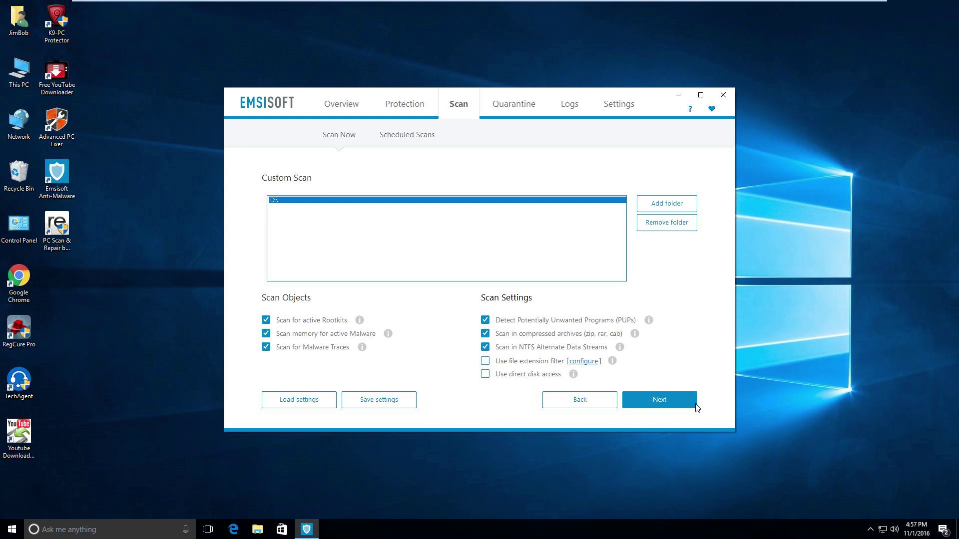
{"action": "left_click", "coordinate": [672, 409]}
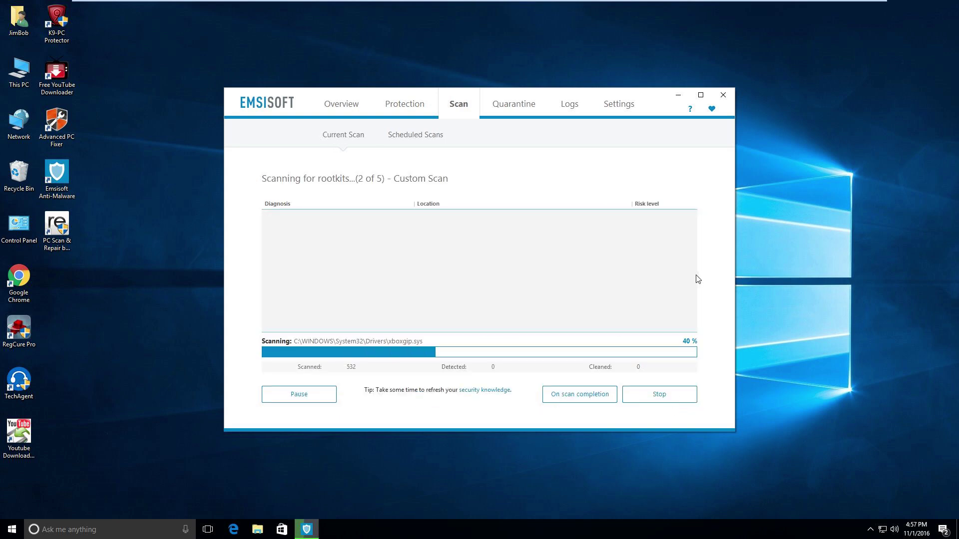
{"action": "mouse_move", "coordinate": [608, 4]}
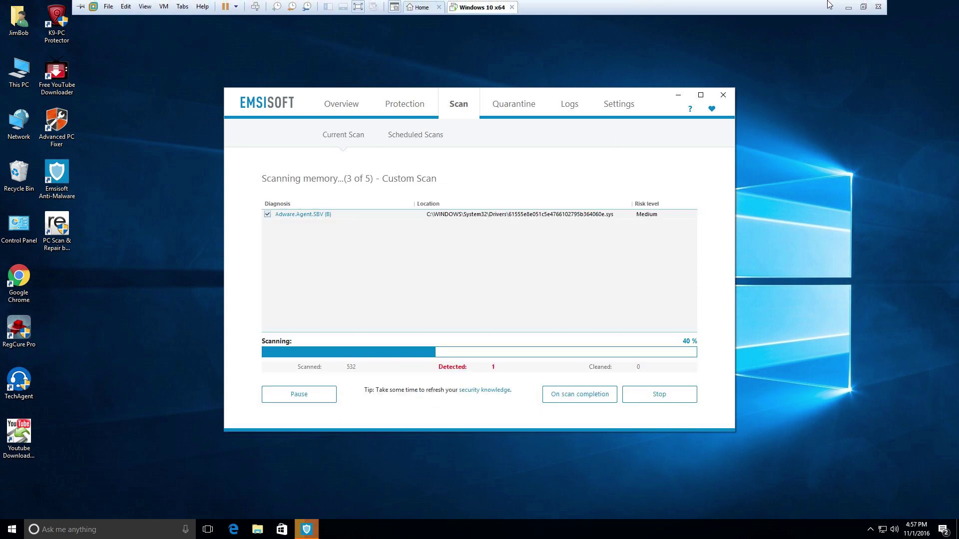
{"action": "left_click", "coordinate": [862, 6]}
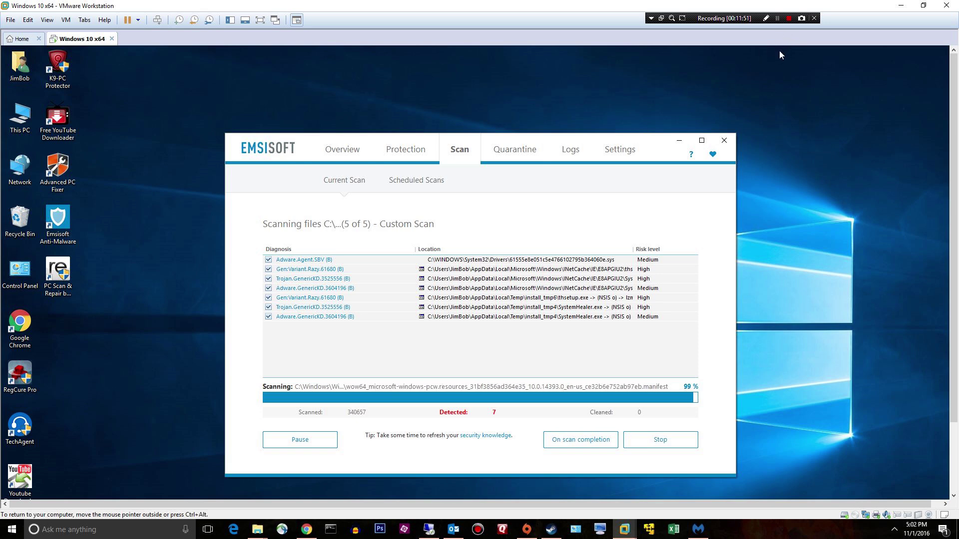
Step: Wait for the second custom scan to finish: 354,750 objects scanned, 7 detections
{"action": "left_click", "coordinate": [777, 18]}
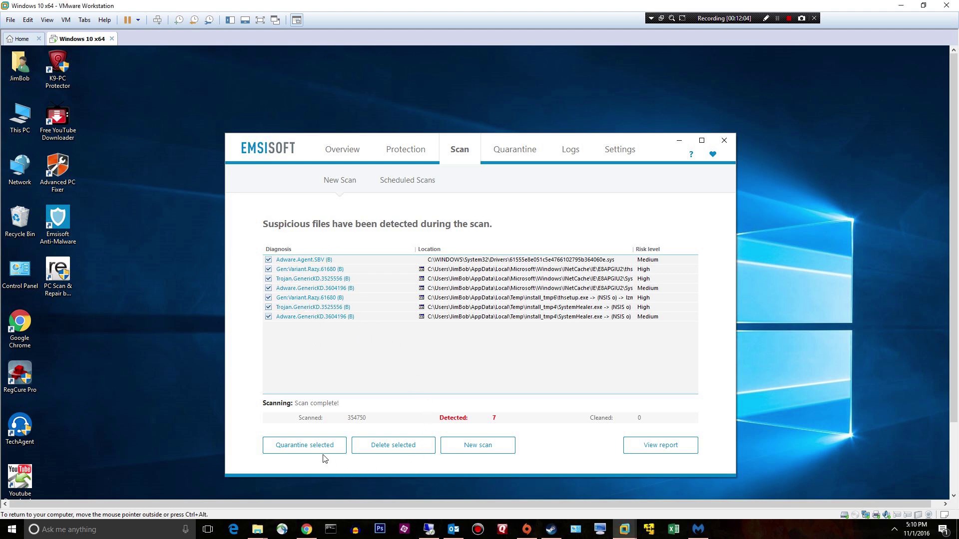
Step: Delete all detections, check the unremovable-driver warning, and open Emsisoft's online expert help
{"action": "left_click", "coordinate": [384, 446]}
{"action": "left_click", "coordinate": [468, 334]}
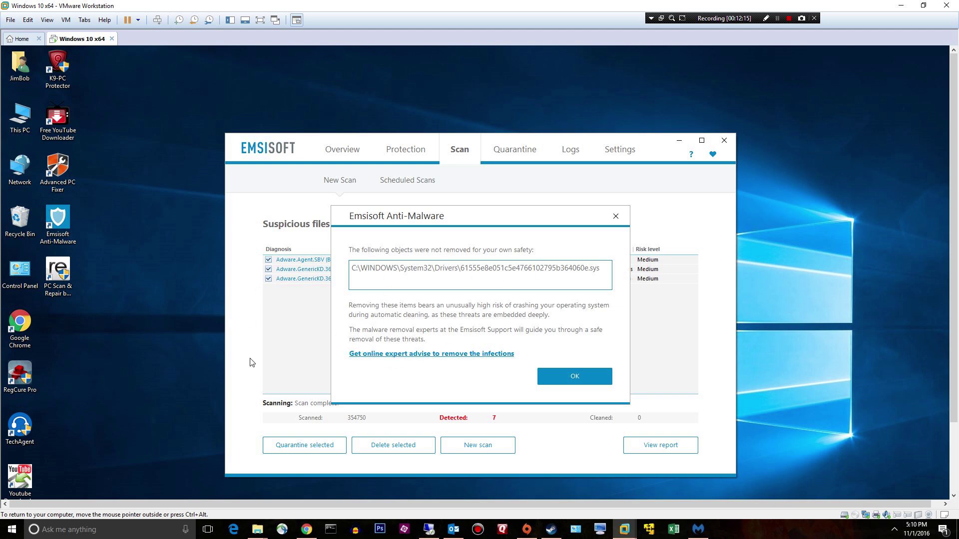
{"action": "left_click_drag", "start_coordinate": [406, 215], "coordinate": [446, 304]}
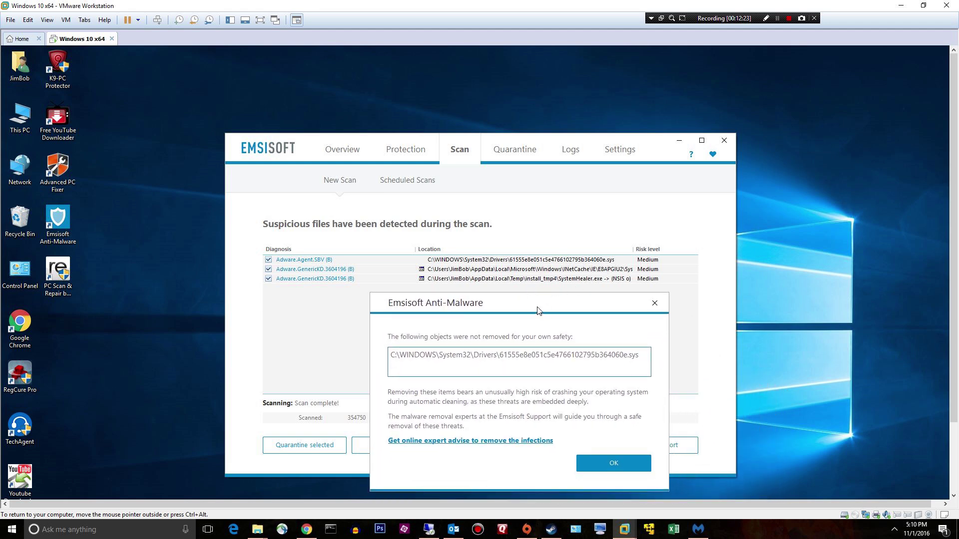
{"action": "left_click_drag", "start_coordinate": [538, 310], "coordinate": [474, 202]}
{"action": "left_click", "coordinate": [392, 334]}
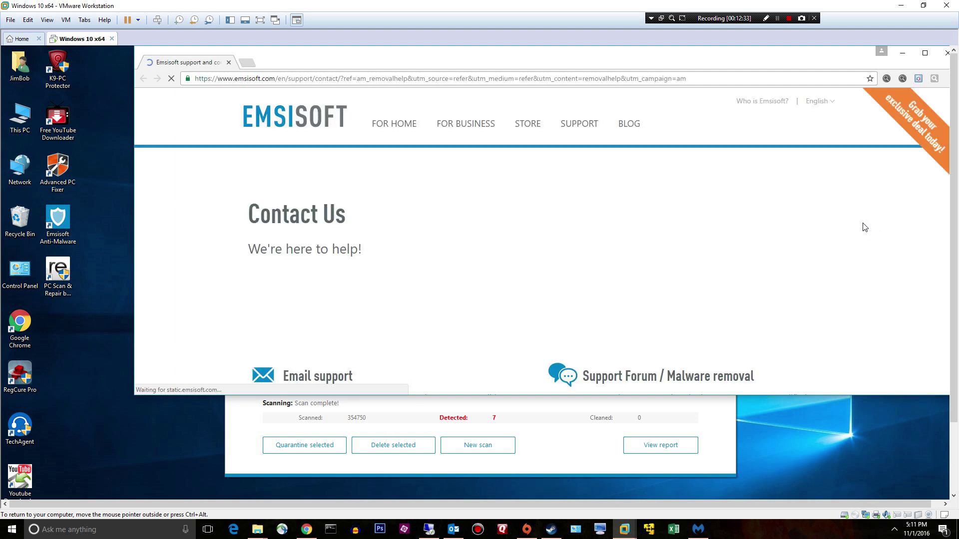
{"action": "scroll", "coordinate": [695, 208], "scroll_direction": "down", "scroll_amount": 10}
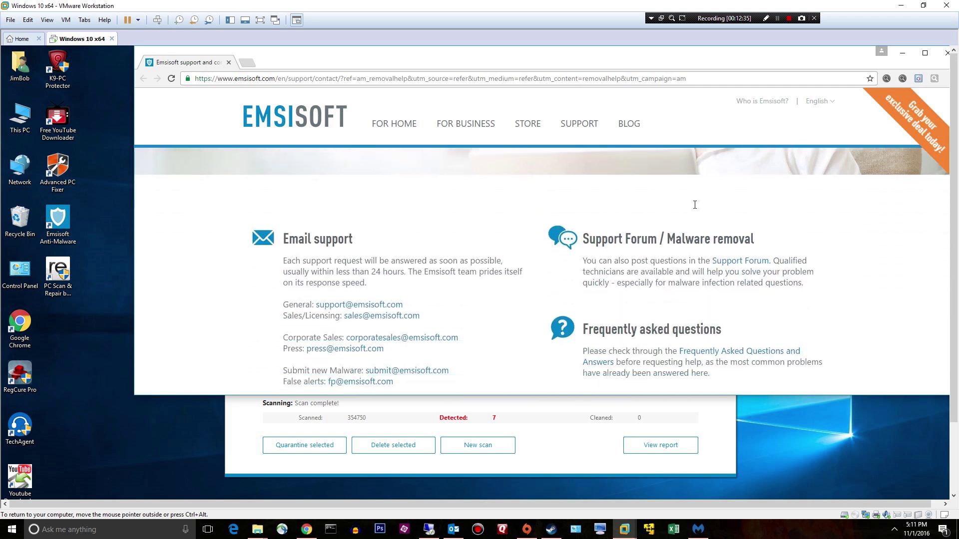
{"action": "scroll", "coordinate": [692, 208], "scroll_direction": "up", "scroll_amount": 10}
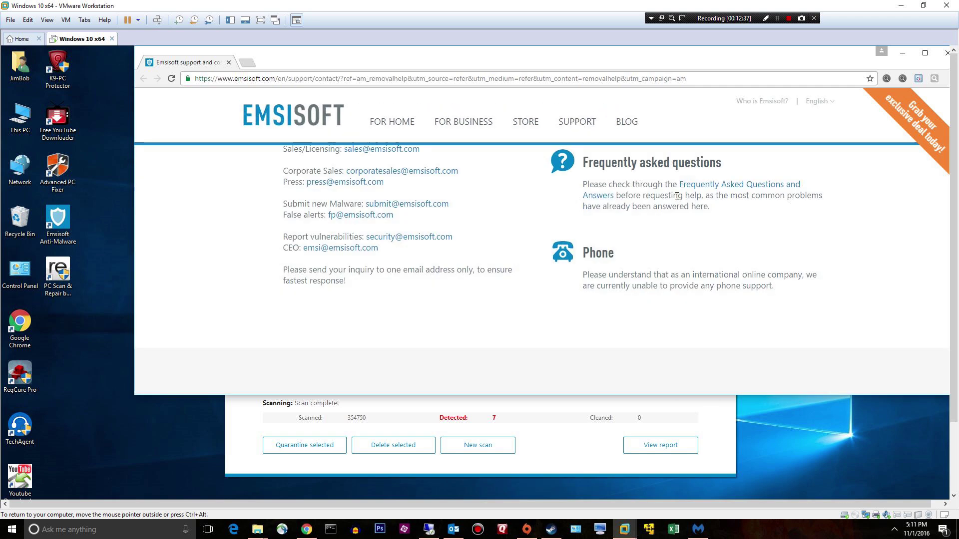
{"action": "scroll", "coordinate": [672, 202], "scroll_direction": "down", "scroll_amount": 3}
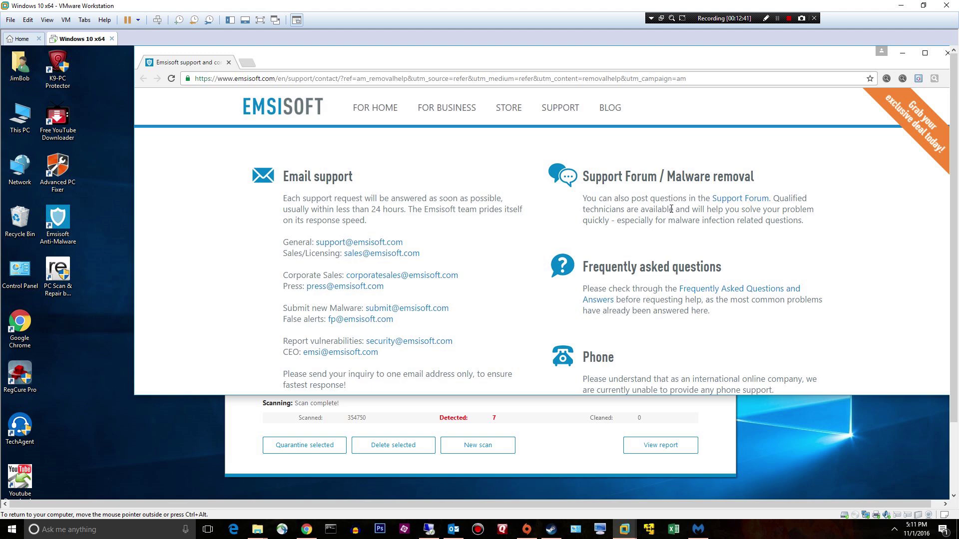
{"action": "scroll", "coordinate": [671, 210], "scroll_direction": "down", "scroll_amount": 4}
{"action": "scroll", "coordinate": [673, 205], "scroll_direction": "up", "scroll_amount": 10}
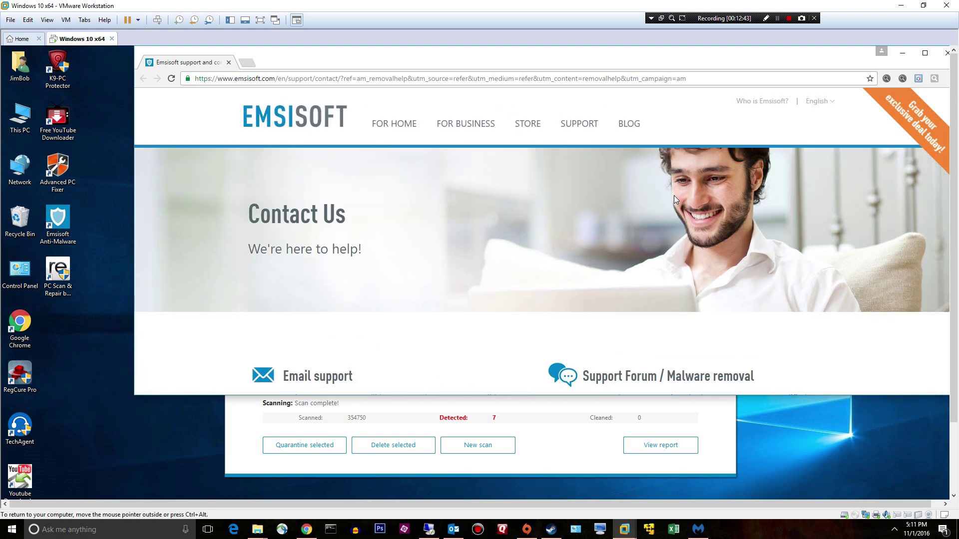
Step: Close the Emsisoft support page and acknowledge the unremoved System32 driver warning
{"action": "left_click", "coordinate": [947, 53]}
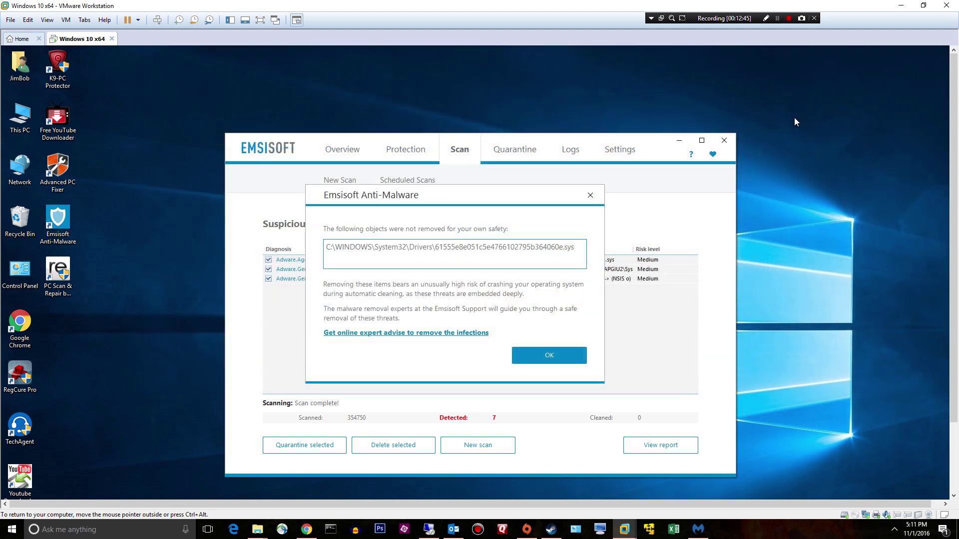
{"action": "left_click", "coordinate": [533, 362]}
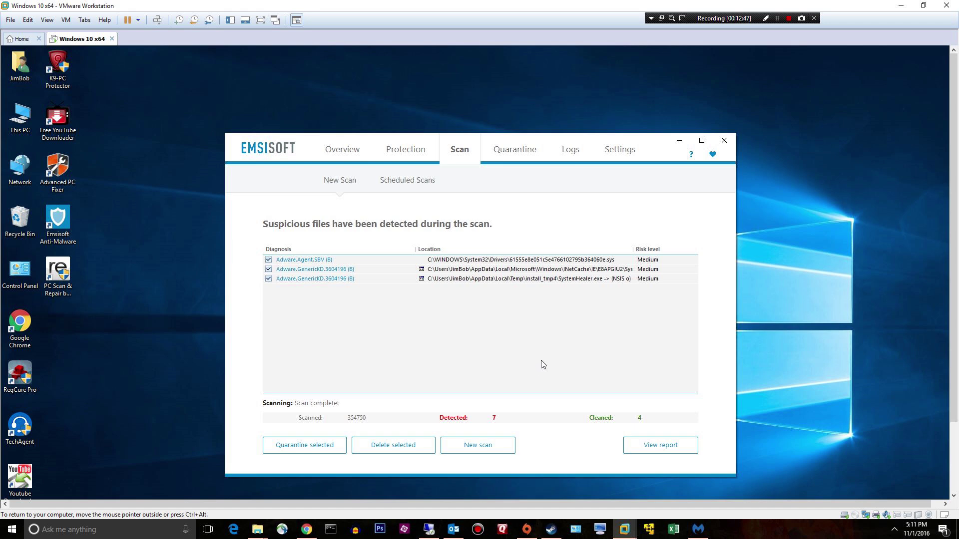